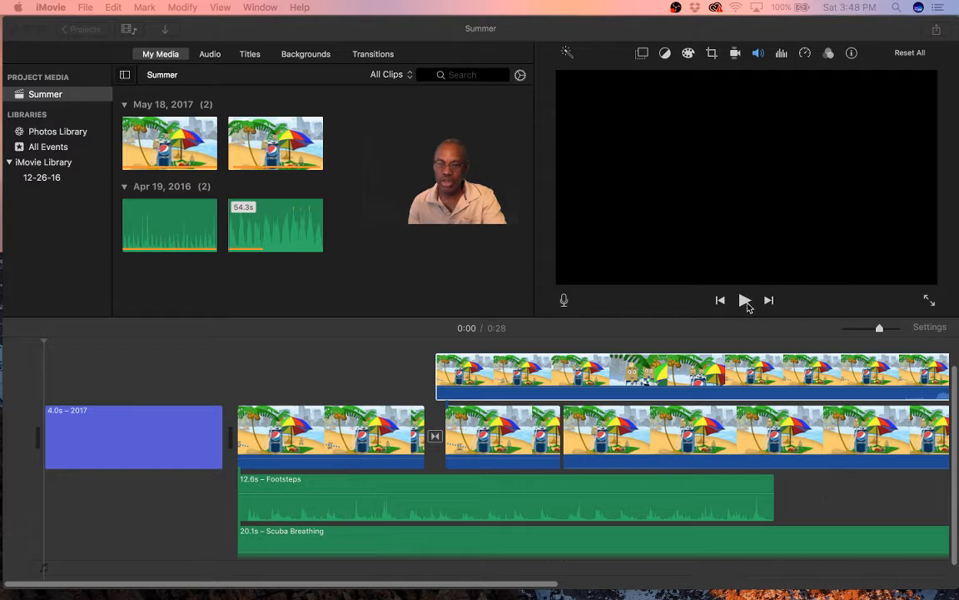
Play the Summer project from the beginning and compare the source beach clips with the first video clip in the timeline
left_click(744, 299)
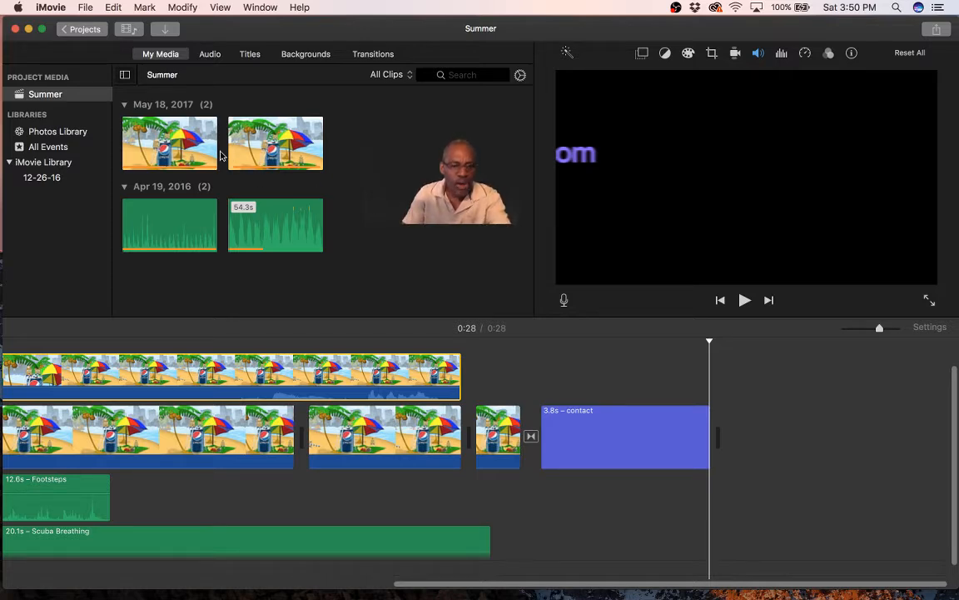
left_click(181, 138)
left_click(286, 147)
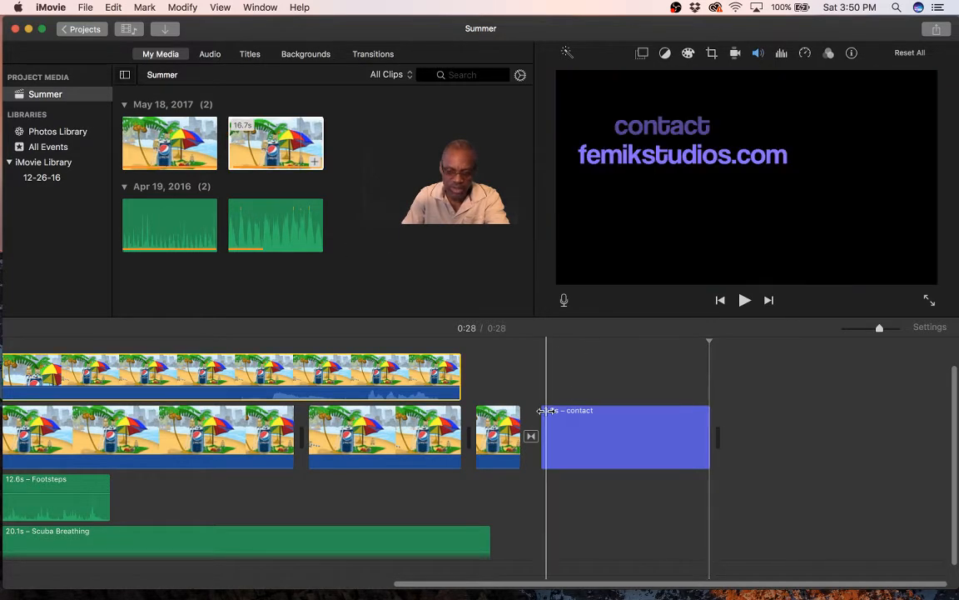
scroll(547, 414, "left", 6)
scroll(546, 414, "left", 5)
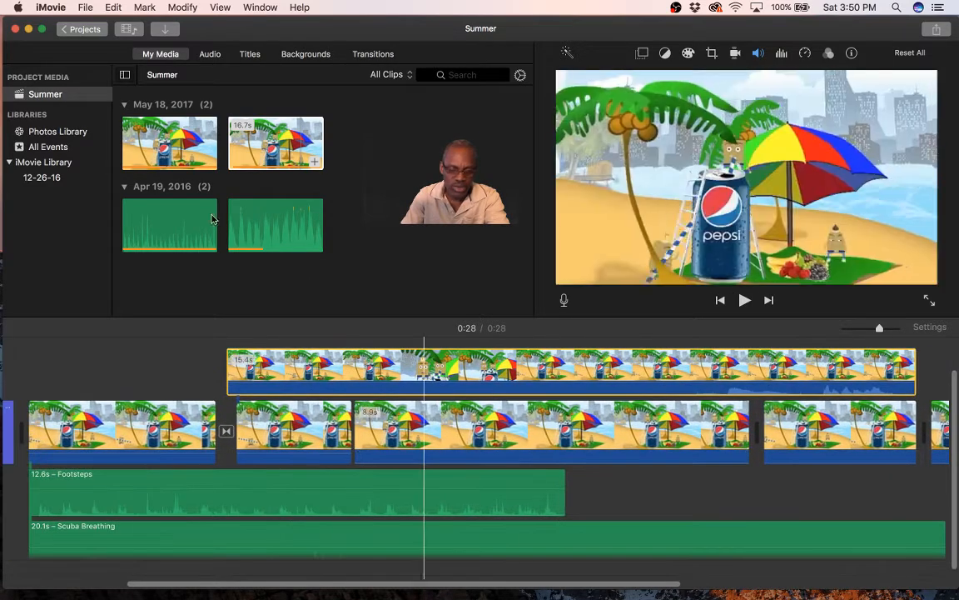
left_click(100, 438)
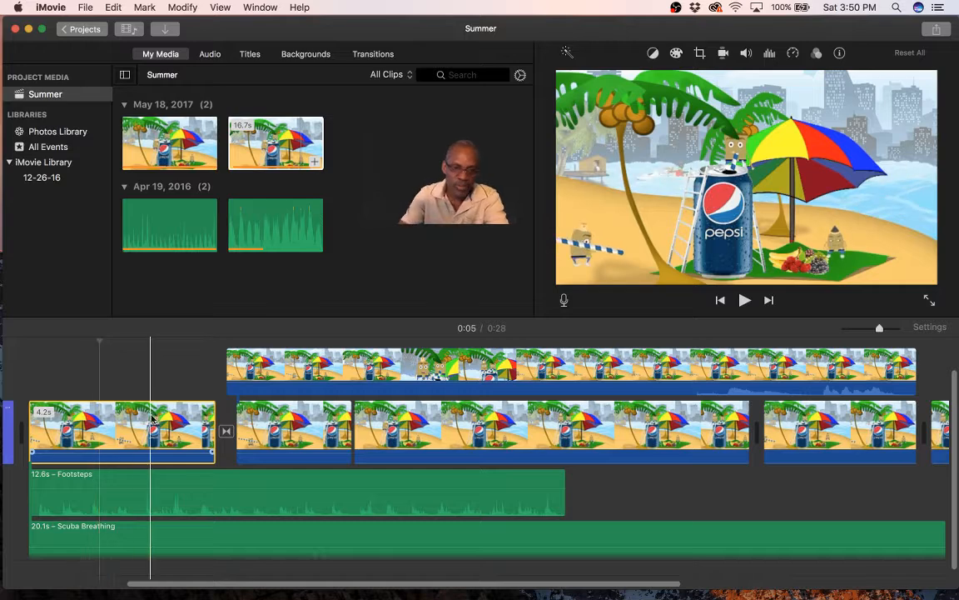
left_click(301, 146)
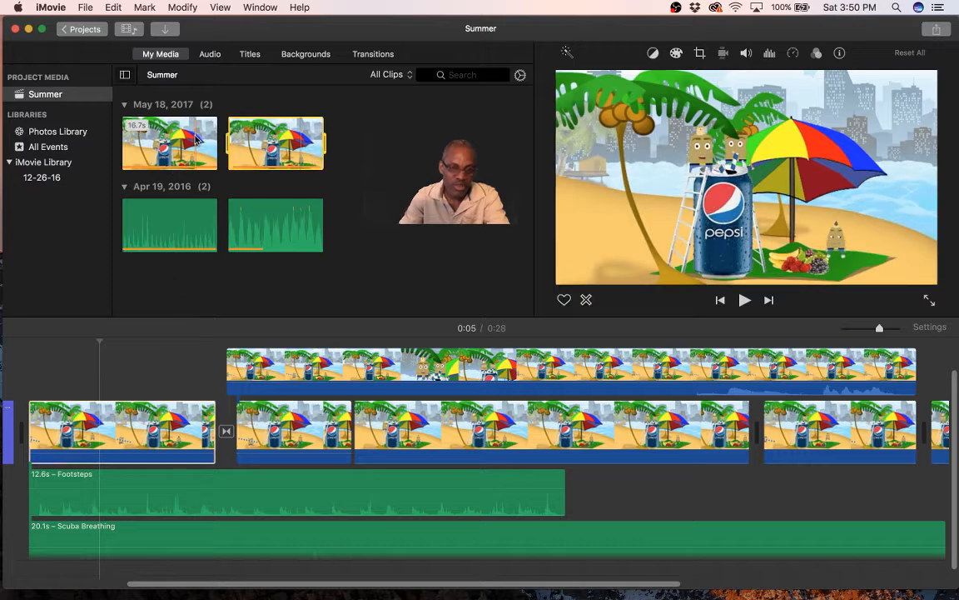
left_click(136, 426)
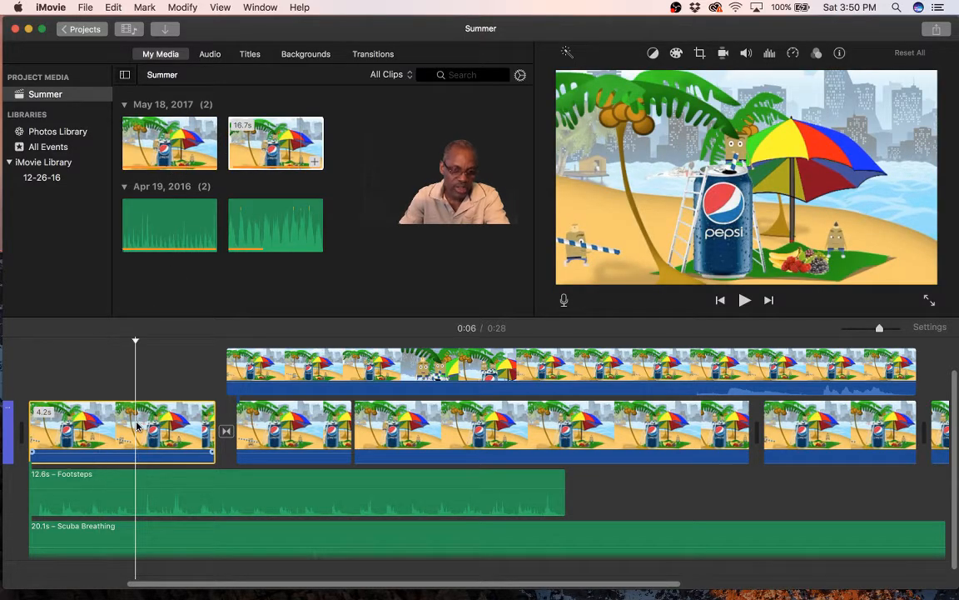
Delete the Footsteps audio from the timeline and re-add it from the project media just after the start of the first beach clip
left_click(252, 503)
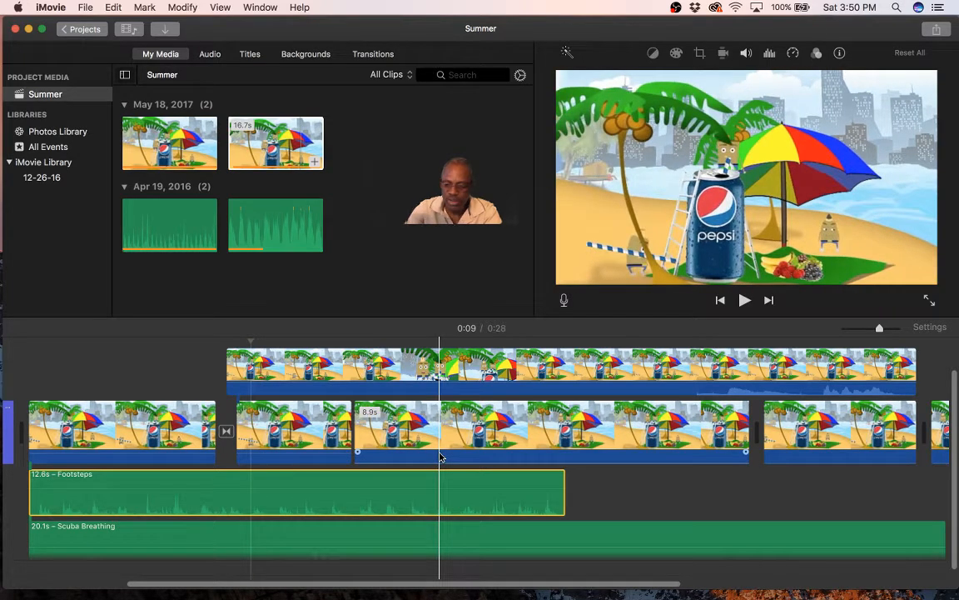
key("Delete")
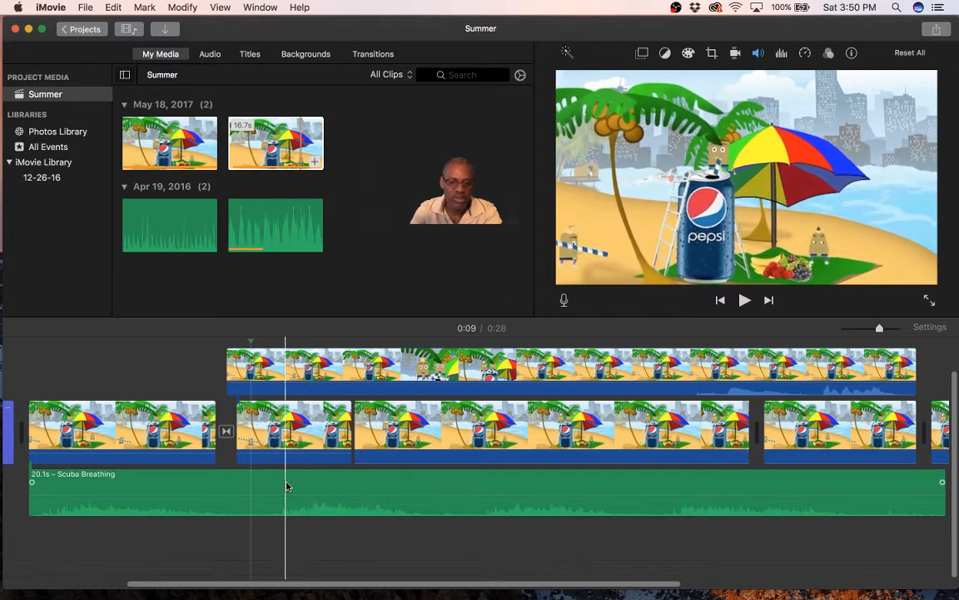
left_click(192, 228)
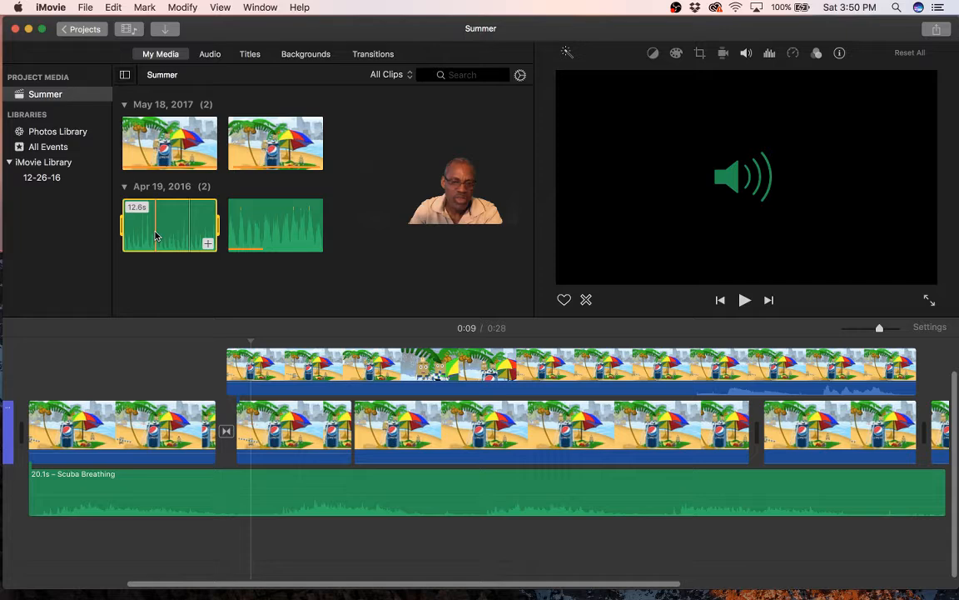
left_click_drag(167, 216, 39, 493)
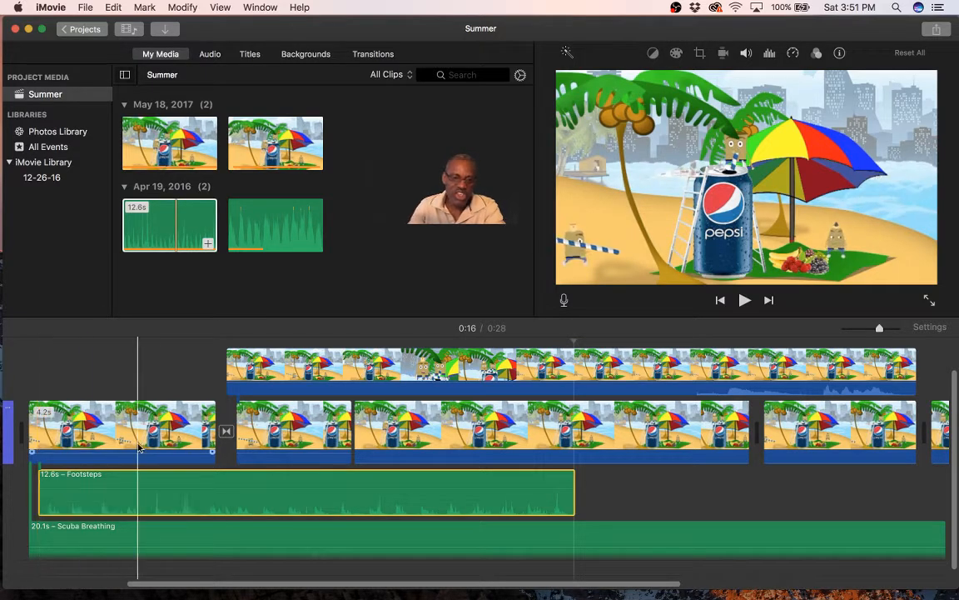
Try placing the first source beach clip as an overlay above the opening video clip, and undo the placement
left_click_drag(176, 151, 103, 381)
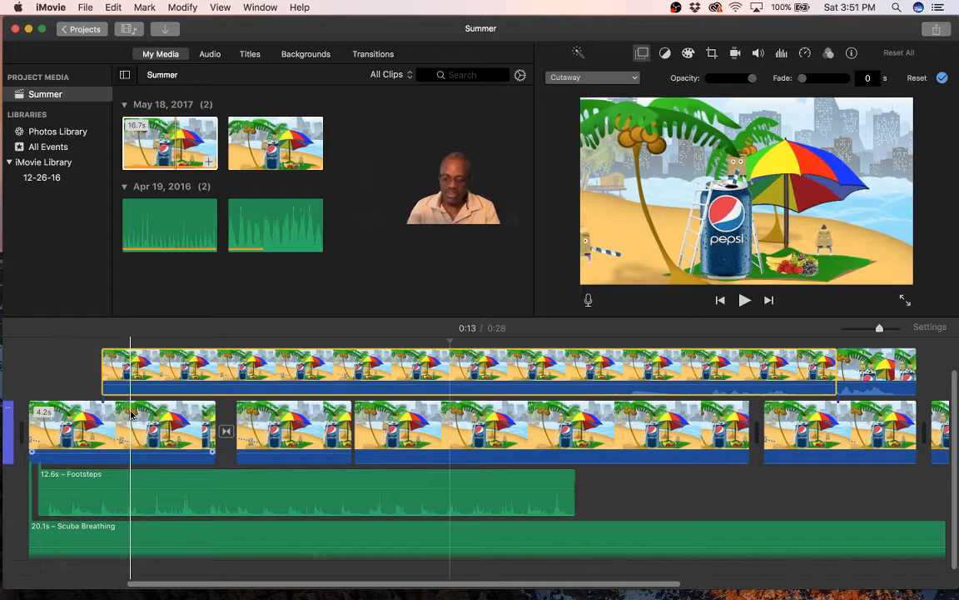
key("super+z")
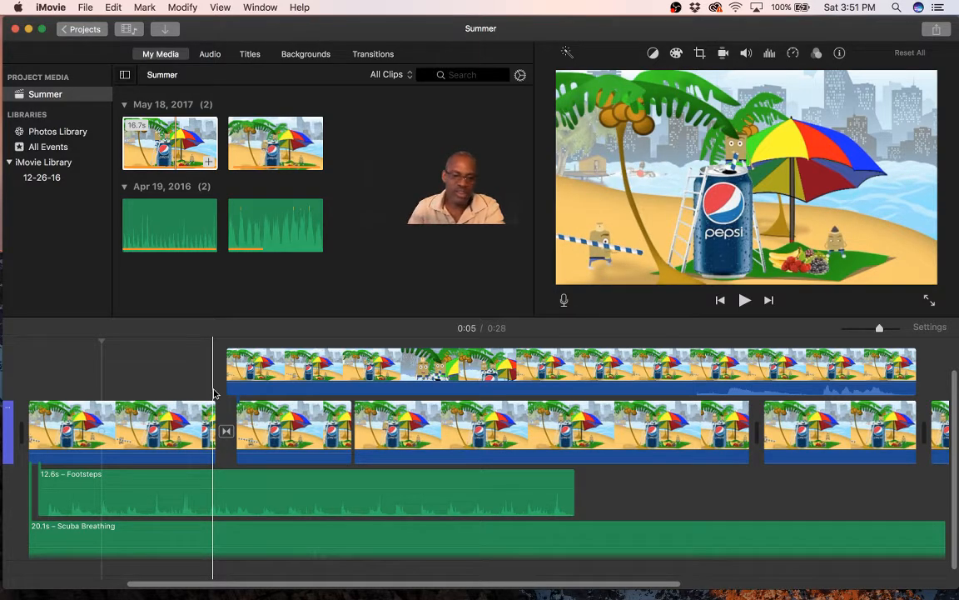
Insert an Expand title at the start of the timeline, before the 2017 title
scroll(225, 383, "left", 5)
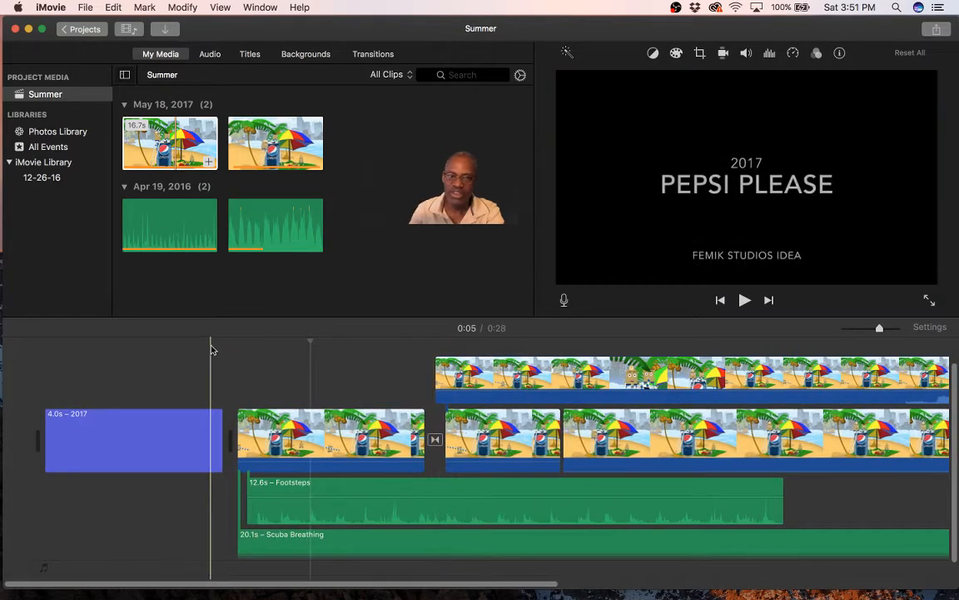
left_click(81, 455)
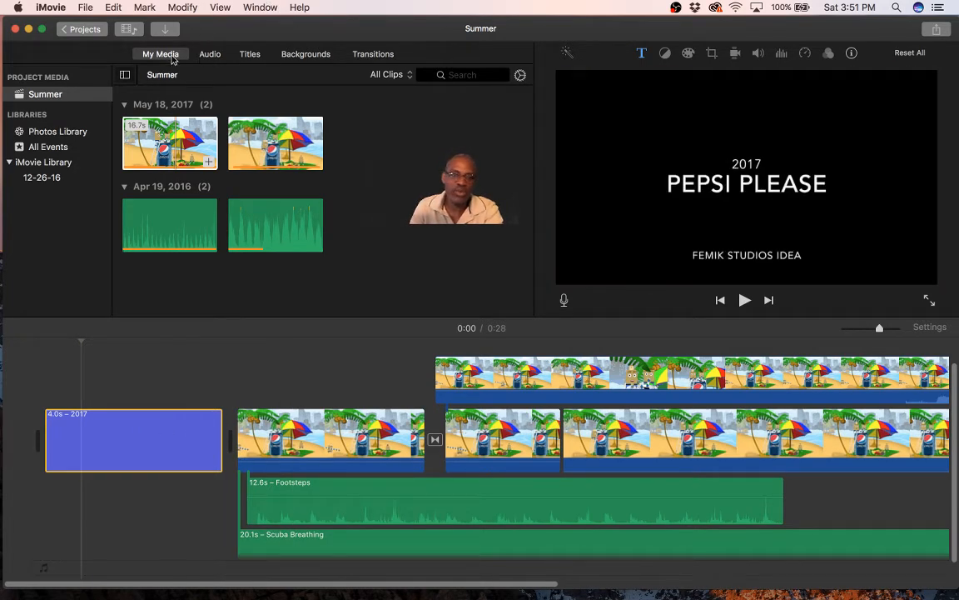
left_click(249, 55)
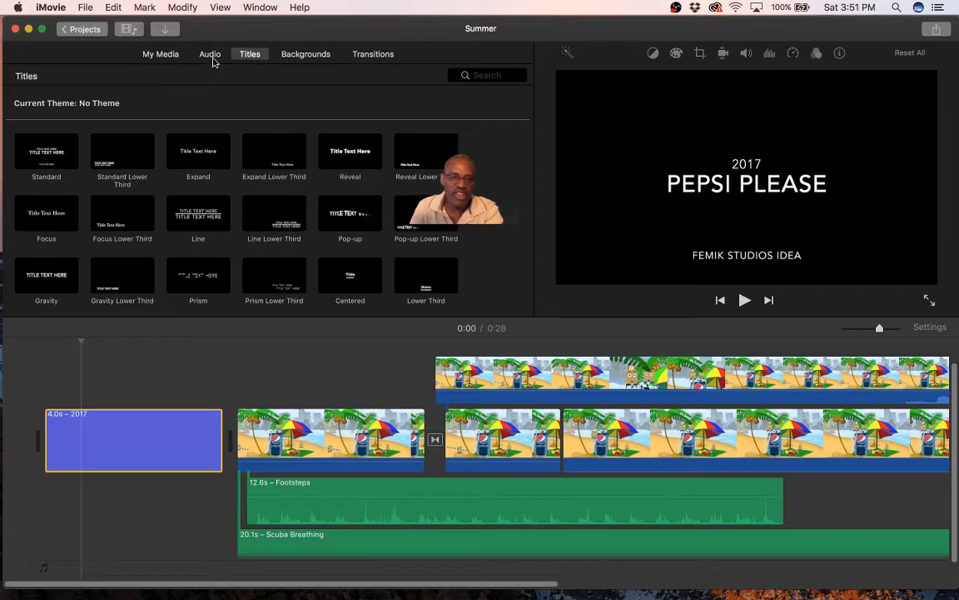
left_click(211, 56)
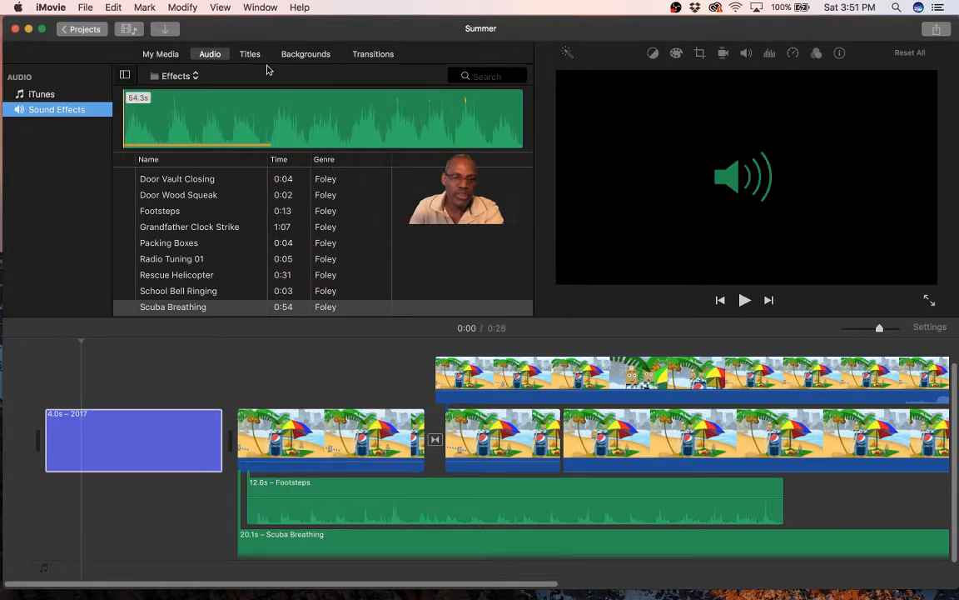
left_click(250, 55)
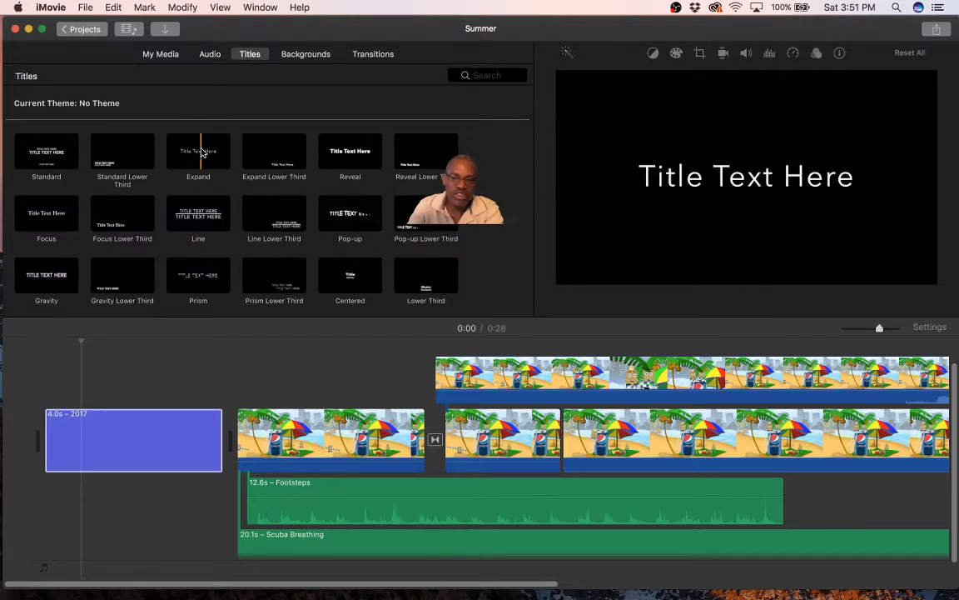
left_click_drag(198, 150, 50, 443)
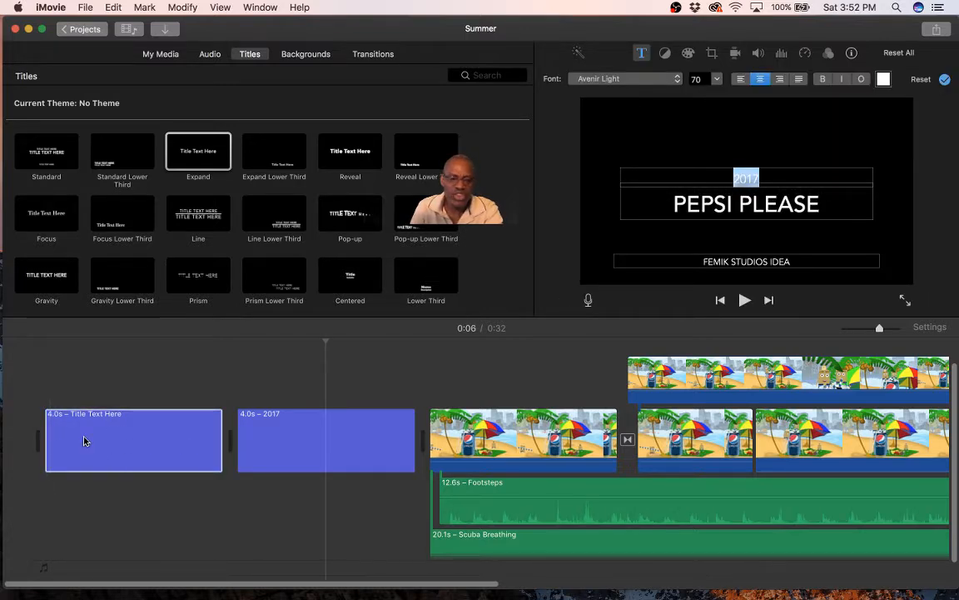
Replace the placeholder text of the new Expand title with "change"
left_click(86, 440)
left_click(107, 344)
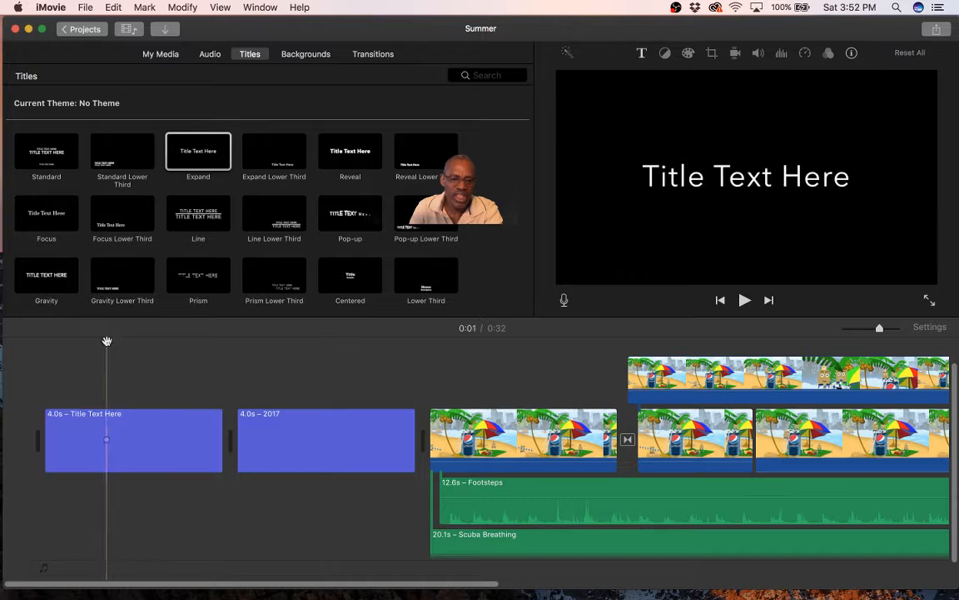
double_click(681, 185)
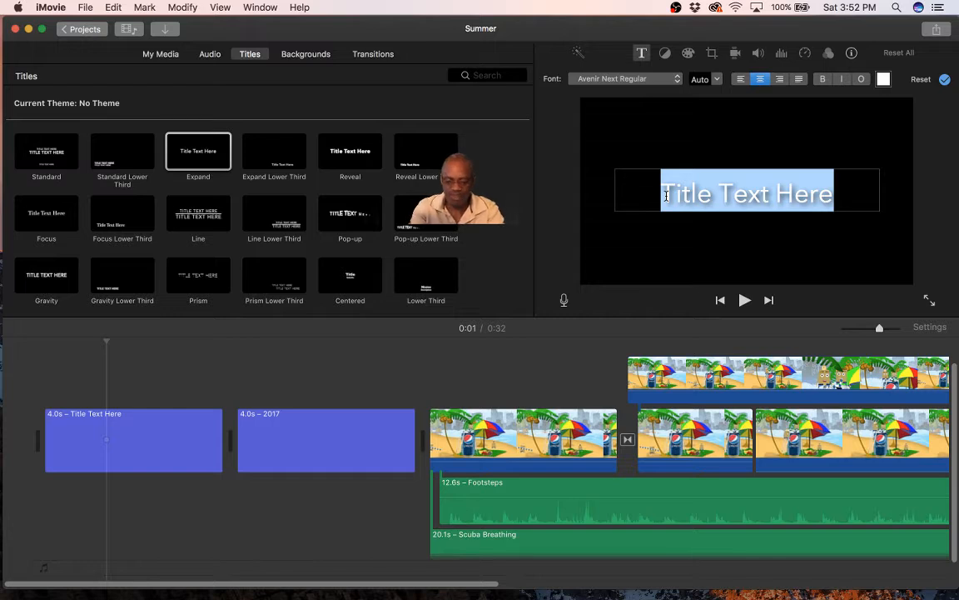
type("cha")
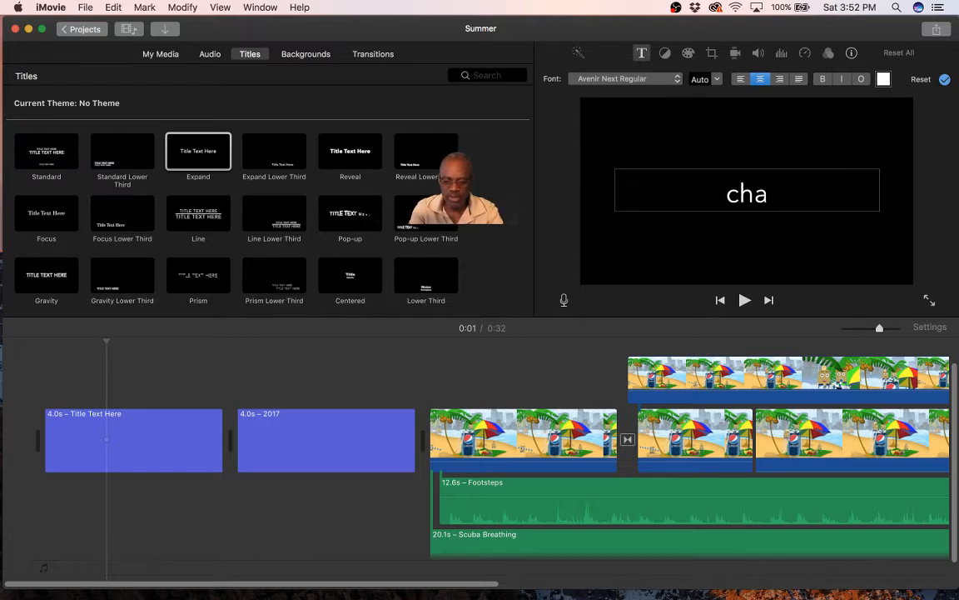
type("nge")
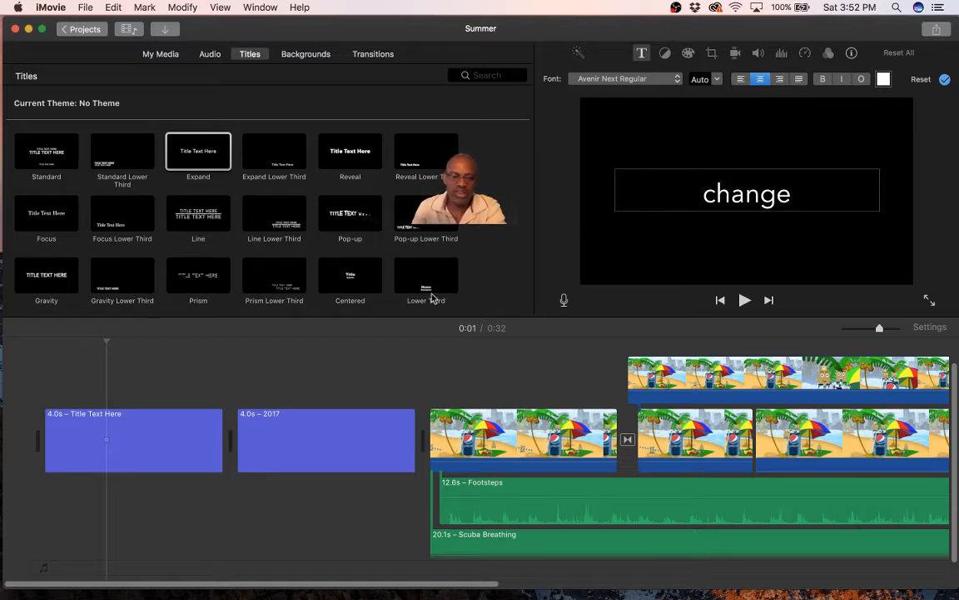
Play the timeline from the beginning to preview the edited opening title
left_click(46, 340)
left_click_drag(45, 341, 52, 416)
key("space")
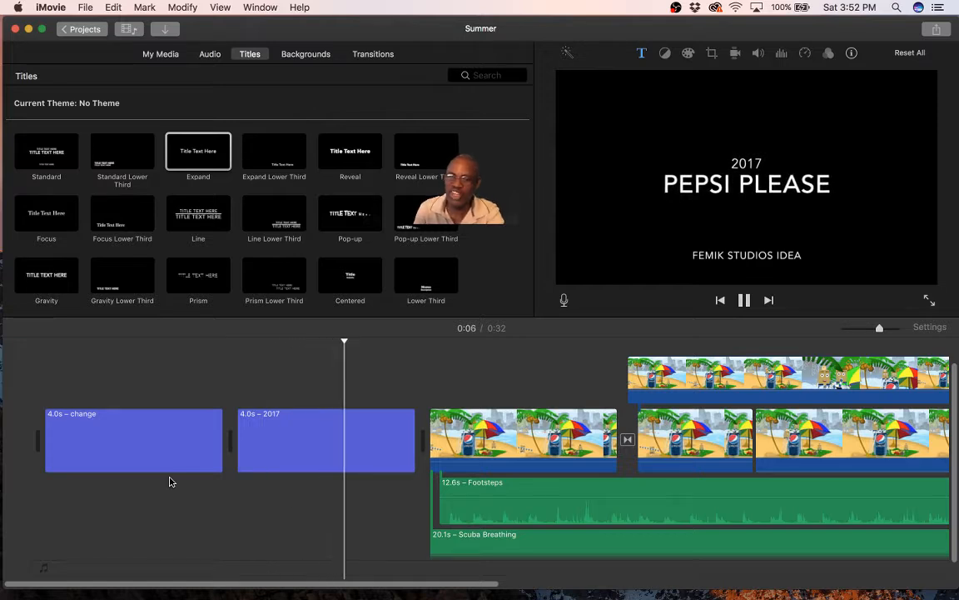
Delete the "change" title from the timeline and return the playhead near the start of the 2017 title
left_click(153, 427)
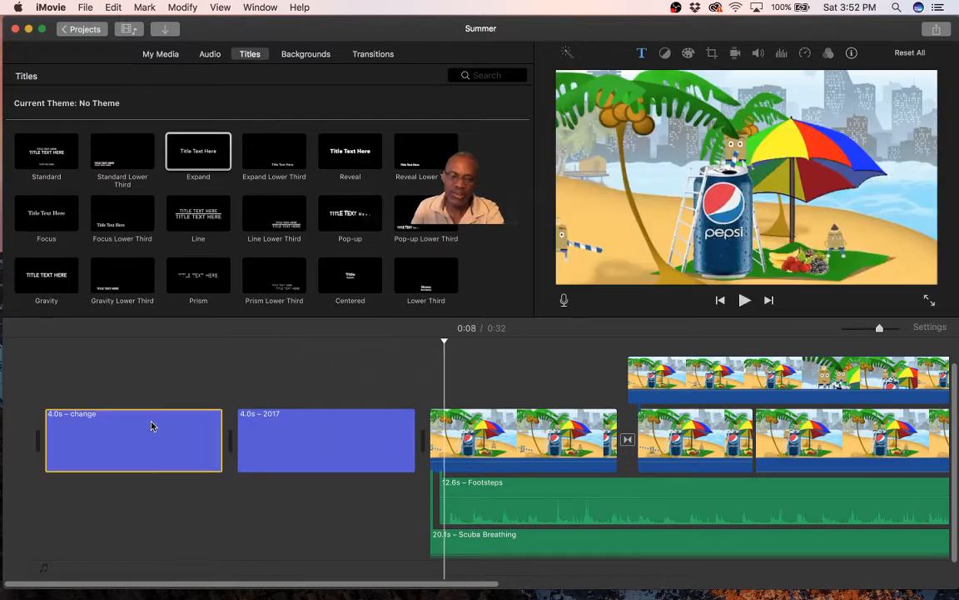
key("Delete")
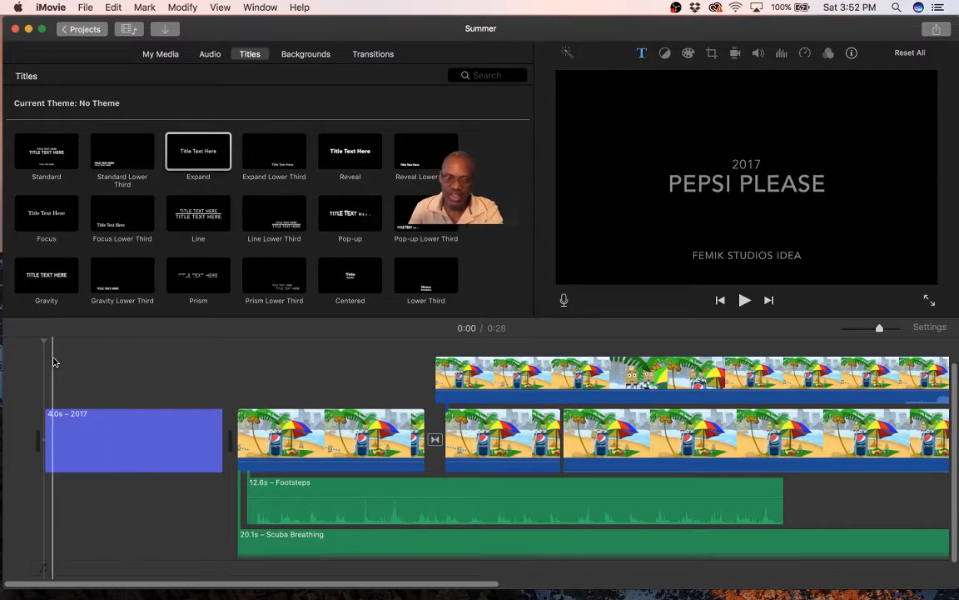
left_click_drag(53, 424, 64, 388)
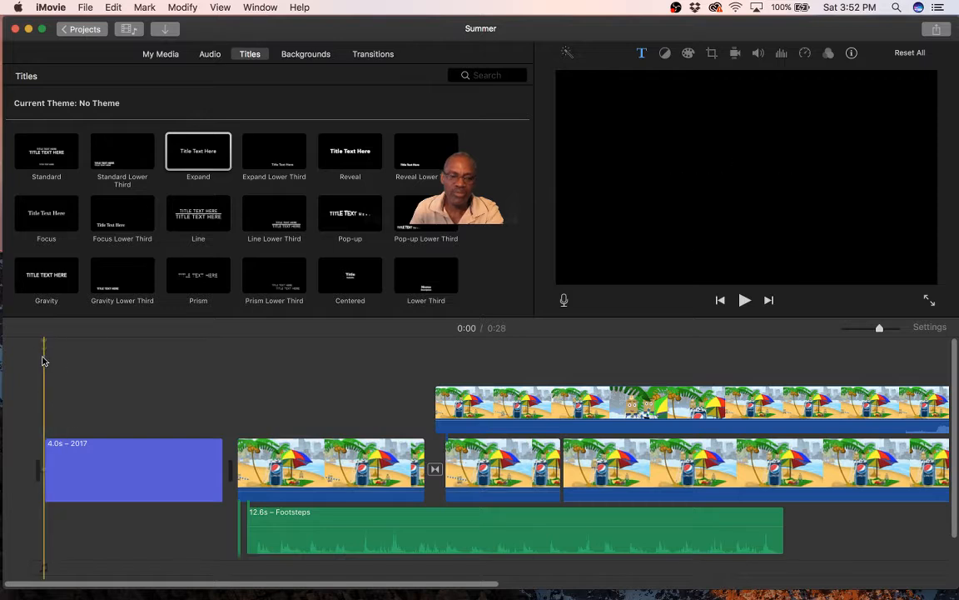
left_click(55, 344)
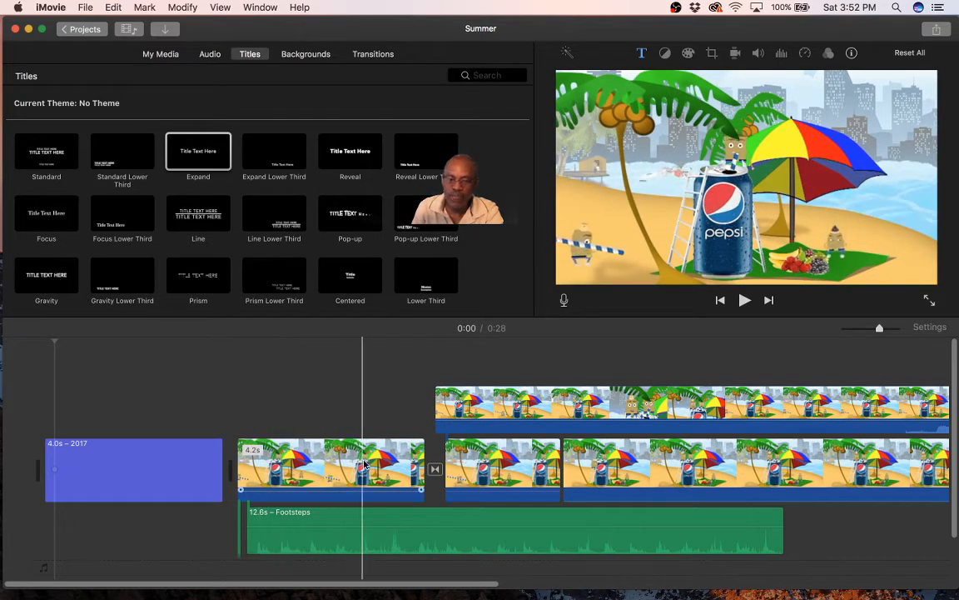
Split the first beach clip in the timeline at about 0:05
left_click(301, 471)
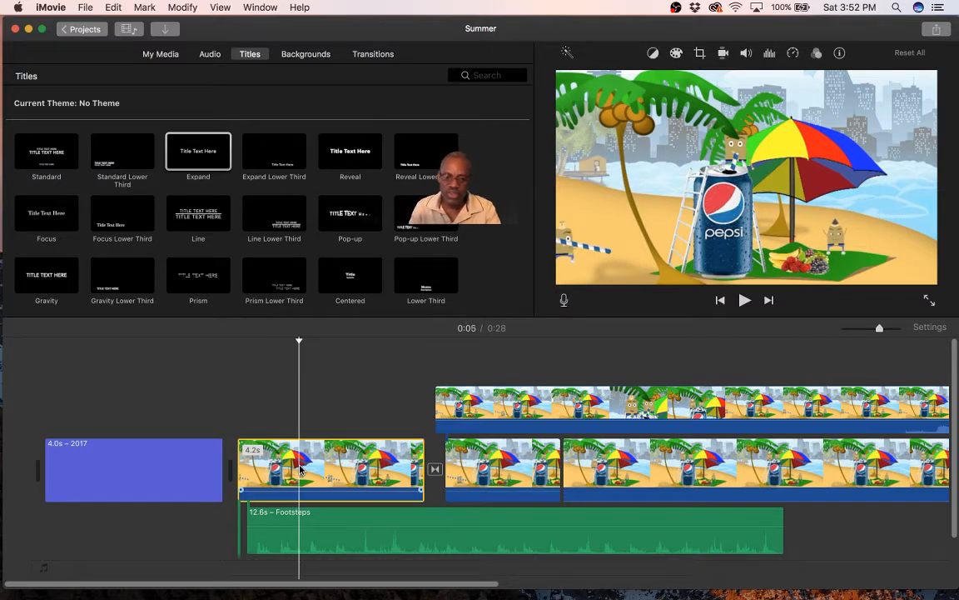
right_click(301, 471)
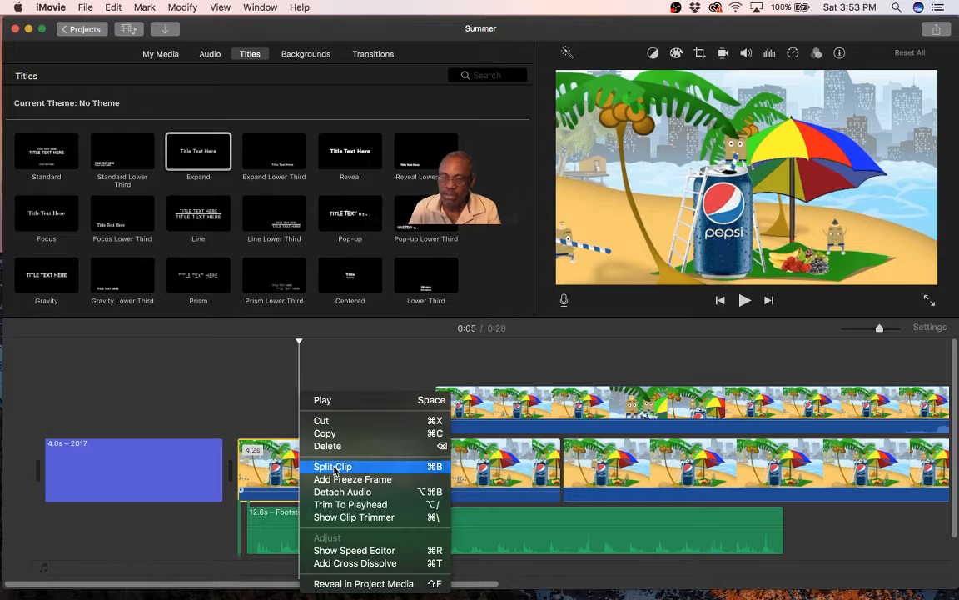
left_click(333, 467)
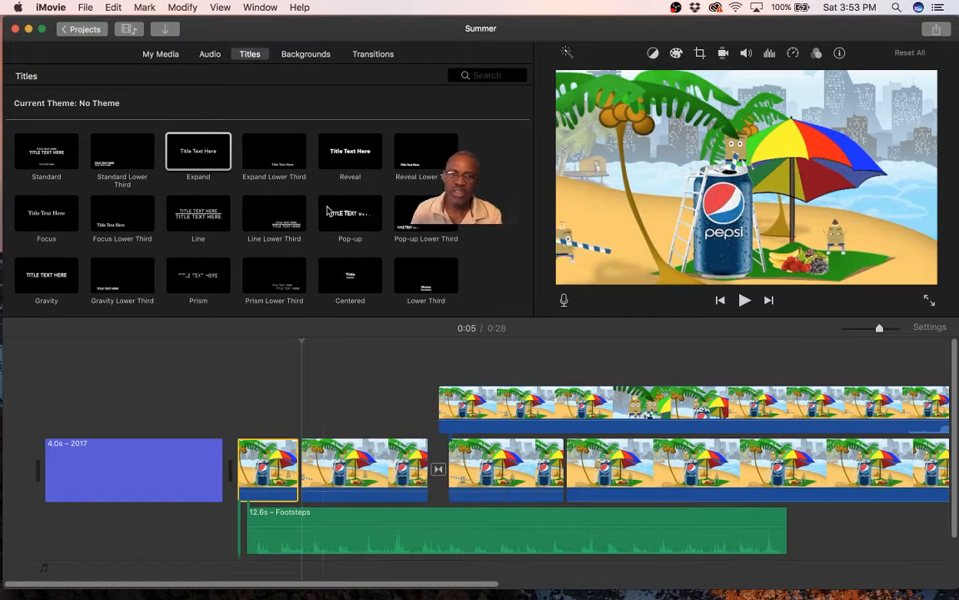
Add a Cube transition between the two parts of the split beach clip
left_click(379, 56)
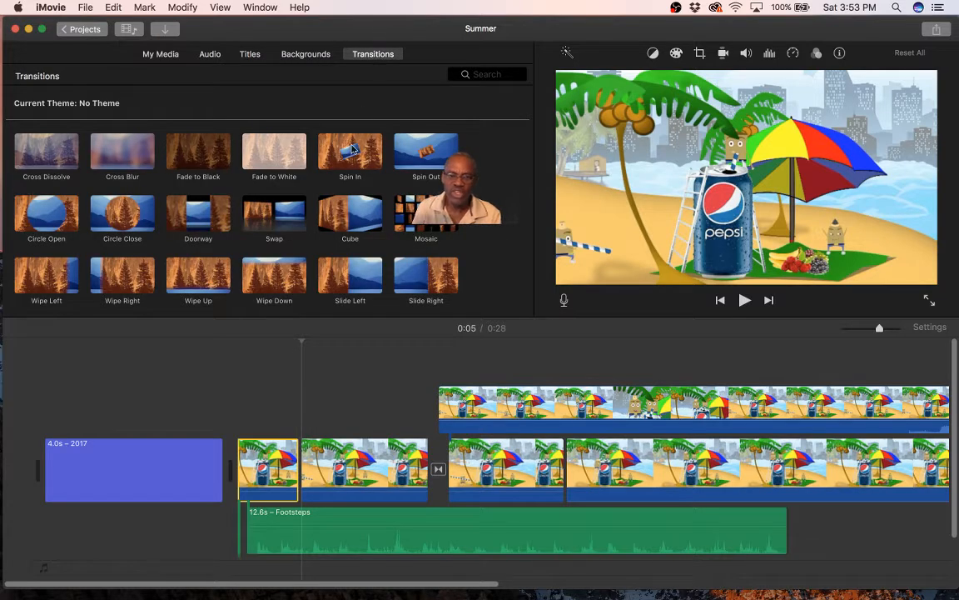
left_click(349, 215)
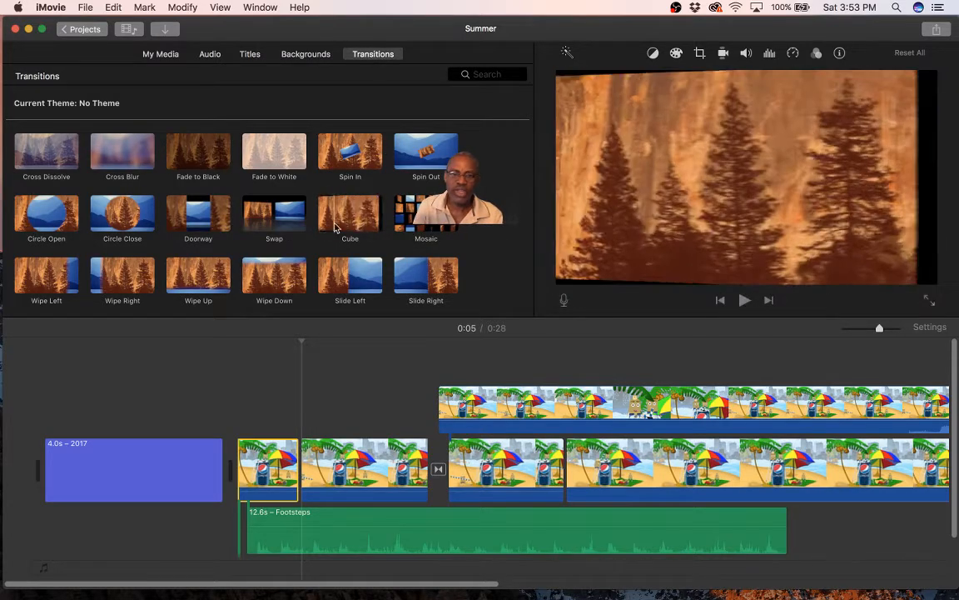
left_click_drag(349, 215, 292, 471)
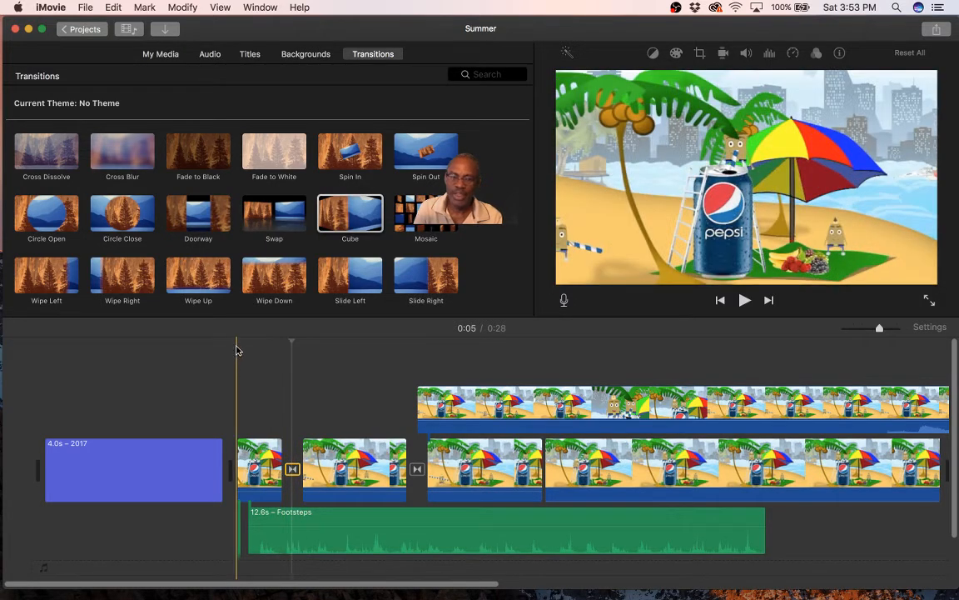
Play the start of the split beach clip twice to preview the Cube transition
key("space")
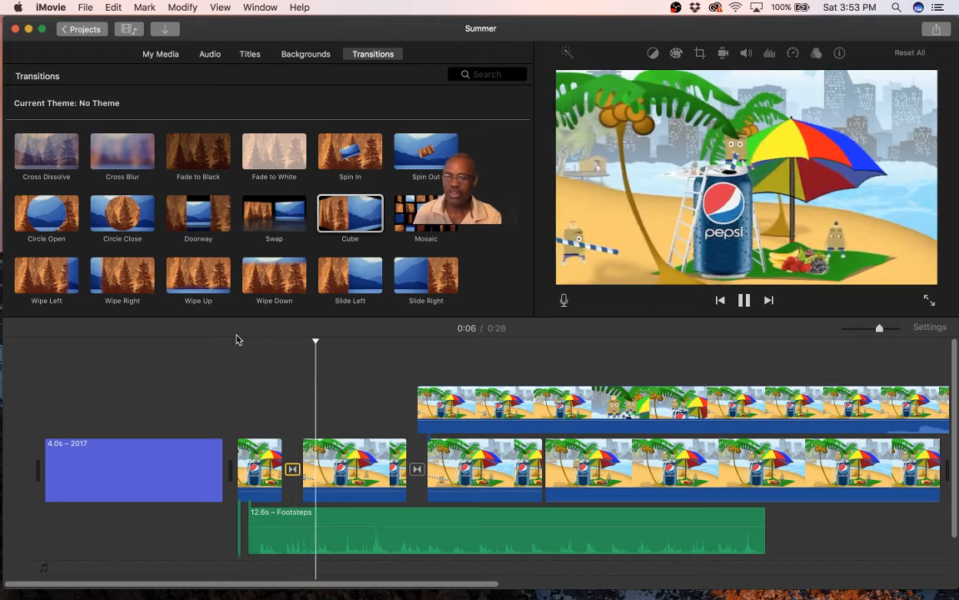
left_click(222, 343)
key("space")
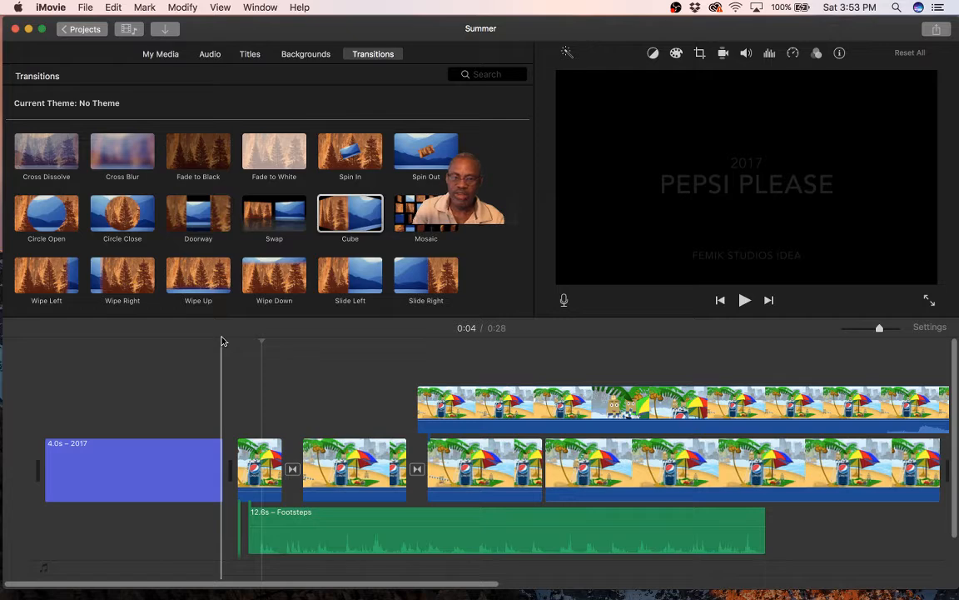
Preview the Cube transition between the first two beach clip parts, and lengthen it in the precision editor
key("space")
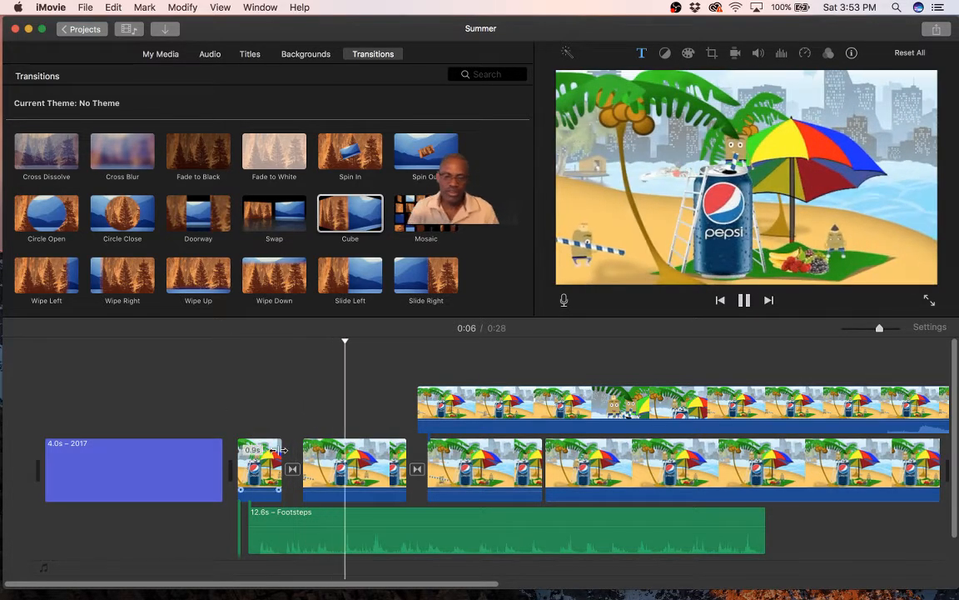
left_click(292, 471)
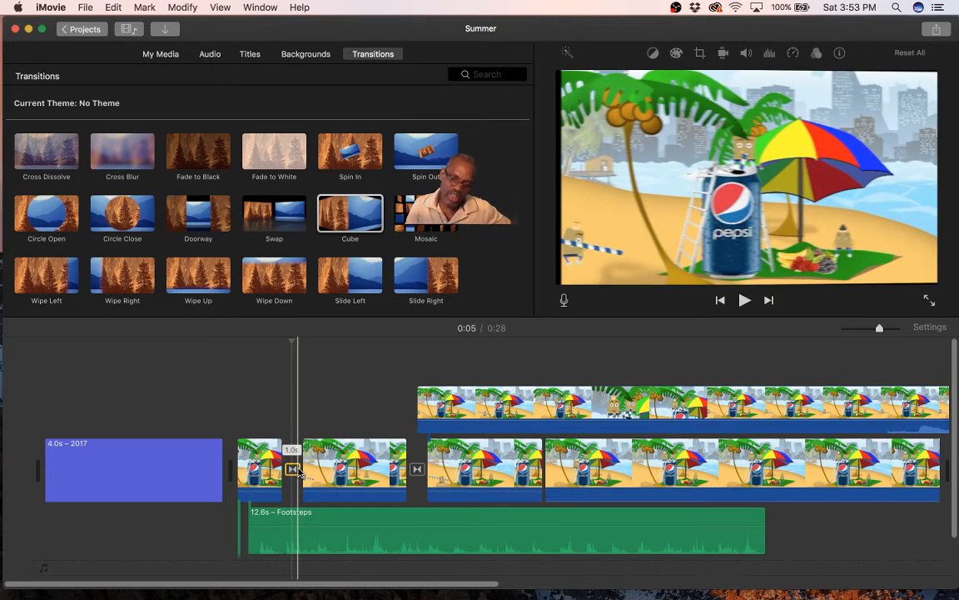
double_click(293, 470)
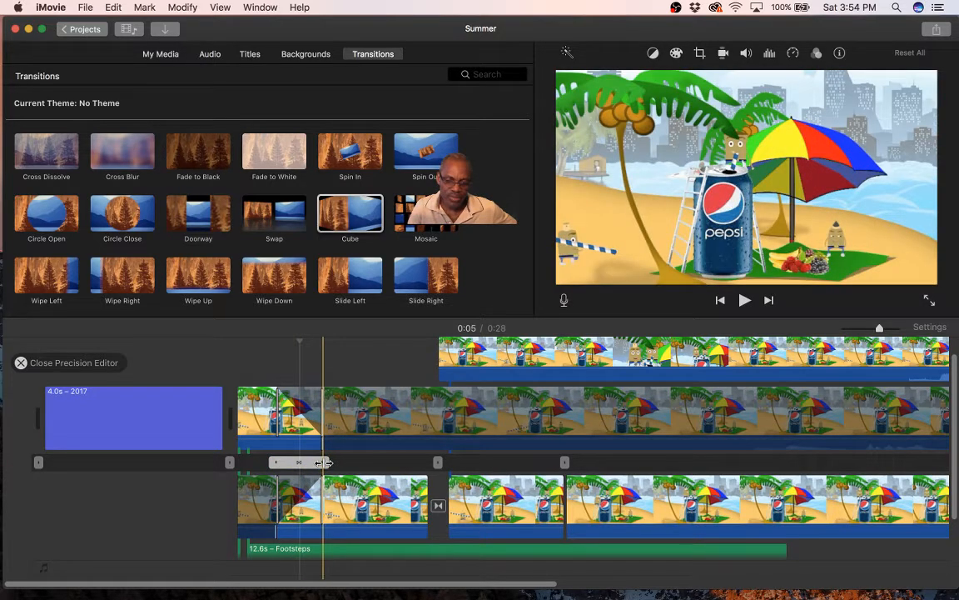
left_click_drag(325, 462, 359, 462)
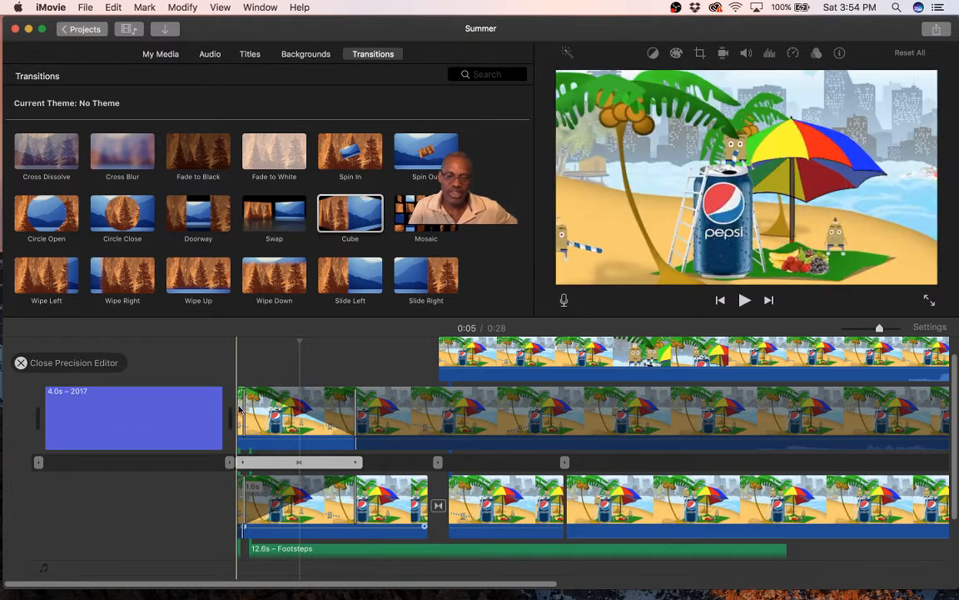
key("Return")
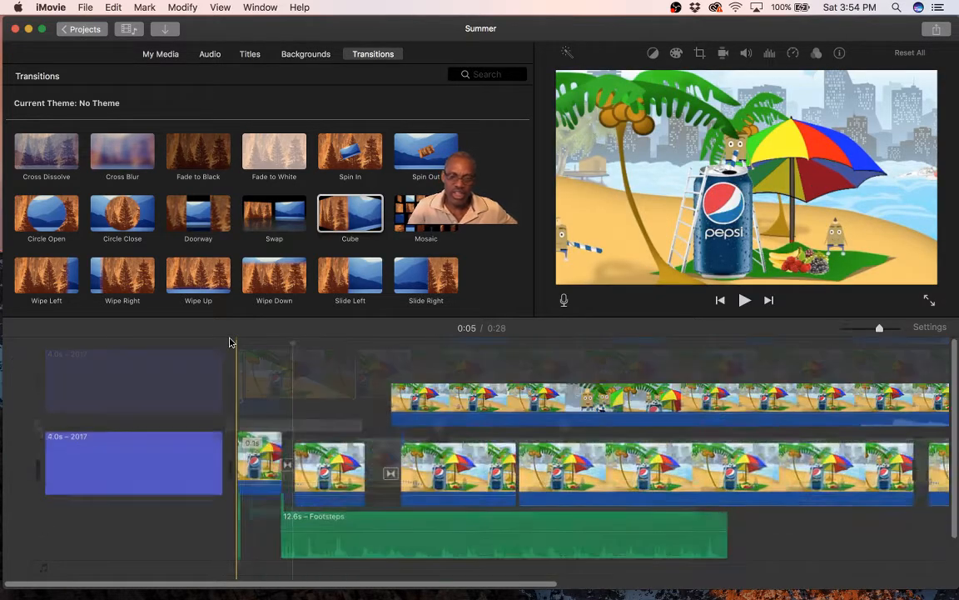
Play the project from the lengthened Cube transition and look over the timeline through to the contact title
key("space")
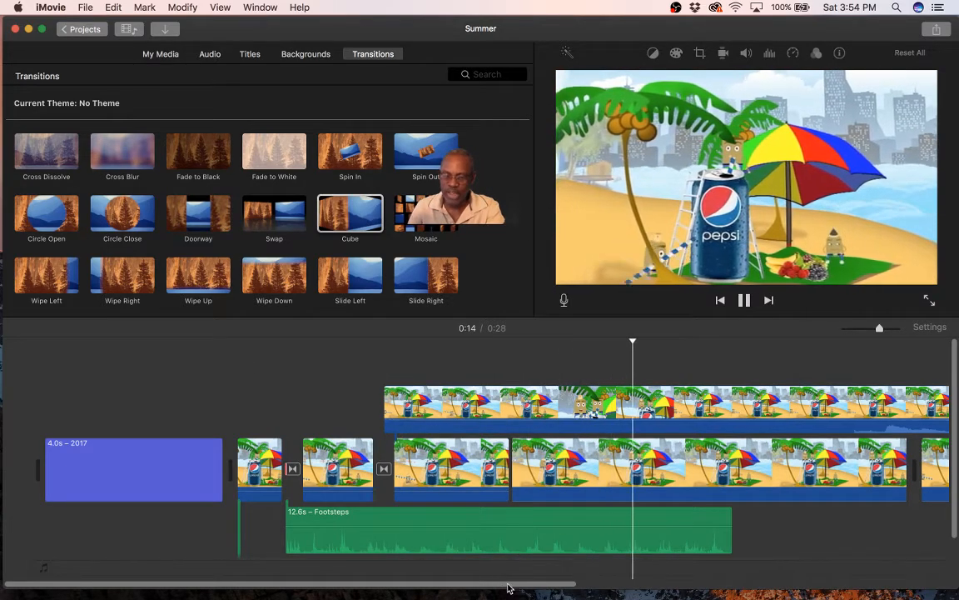
left_click_drag(502, 591, 771, 569)
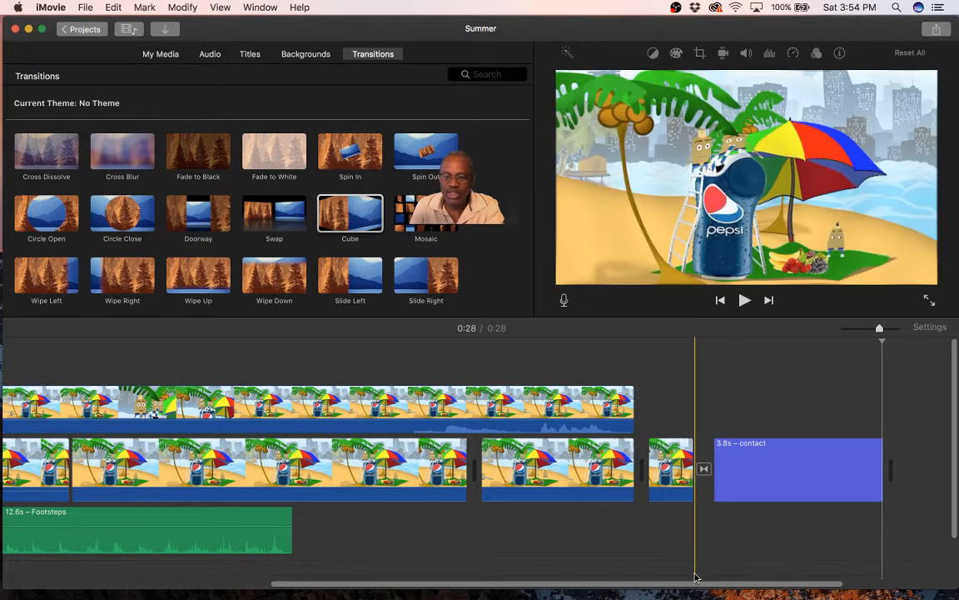
left_click_drag(696, 587, 435, 588)
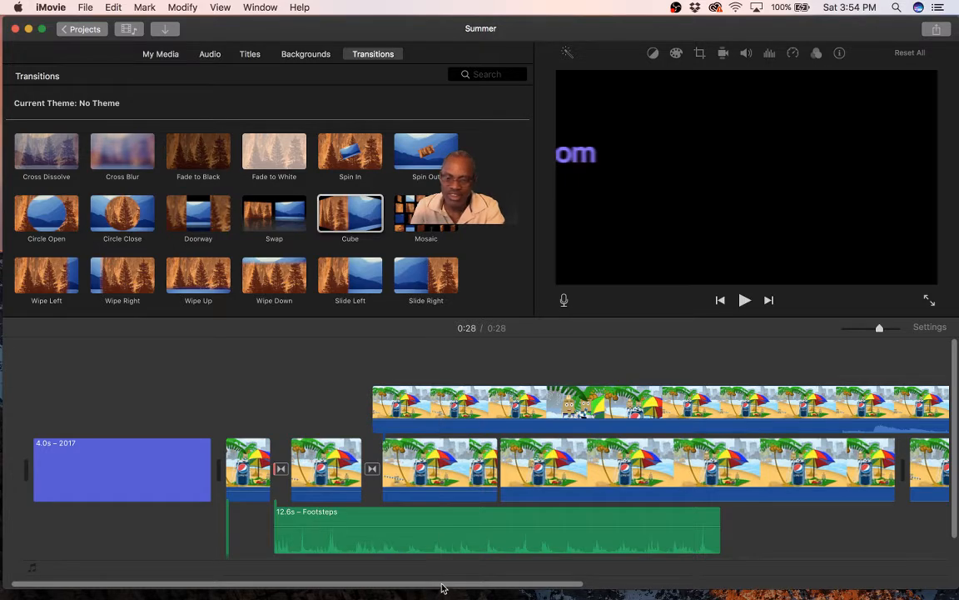
left_click_drag(441, 588, 559, 567)
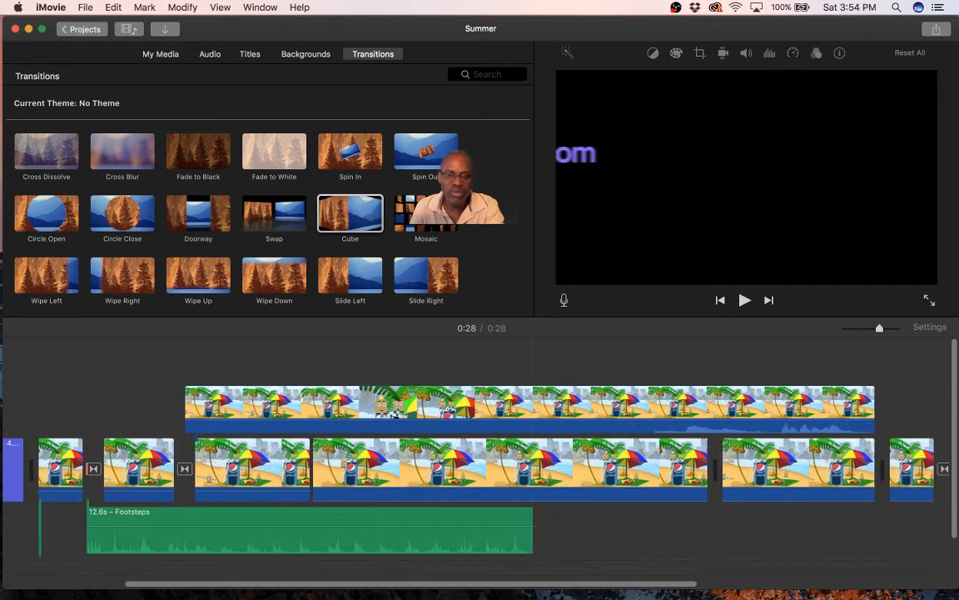
Browse the available maps and backgrounds
left_click(302, 57)
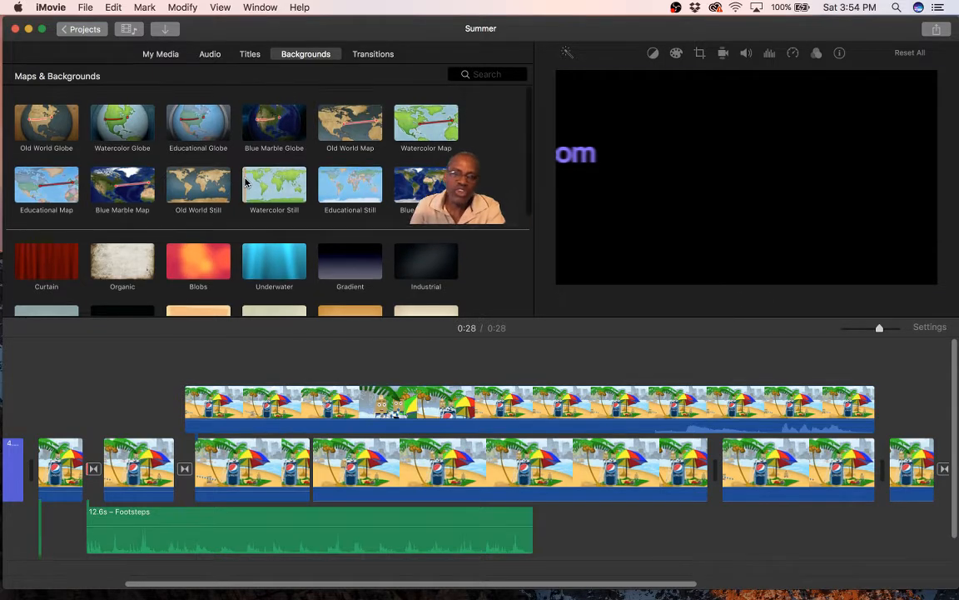
scroll(246, 179, "down", 5)
scroll(246, 180, "up", 5)
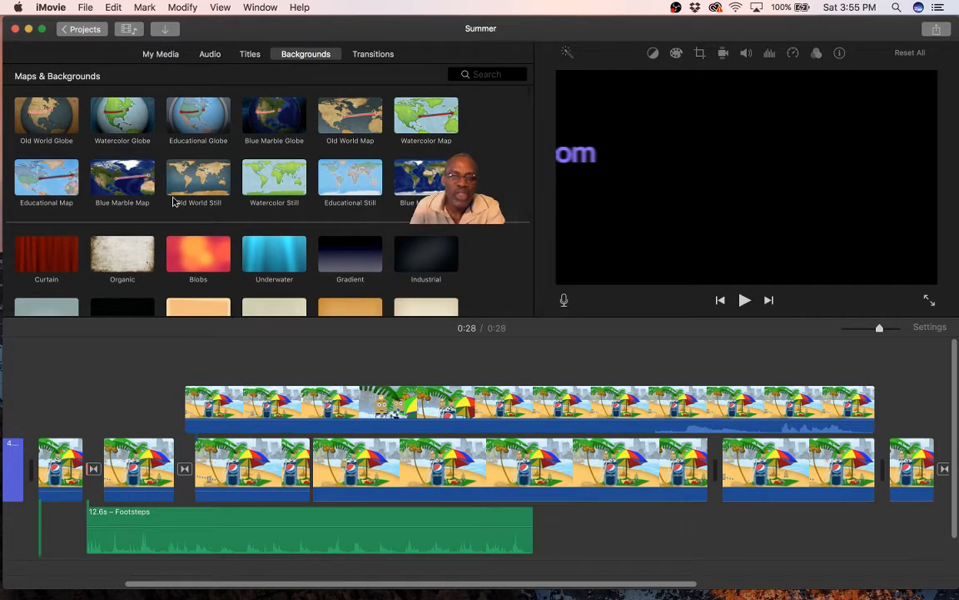
Add the five-dollar bill photo from the Photos Library to the timeline as an overlay above the contact title
left_click(163, 54)
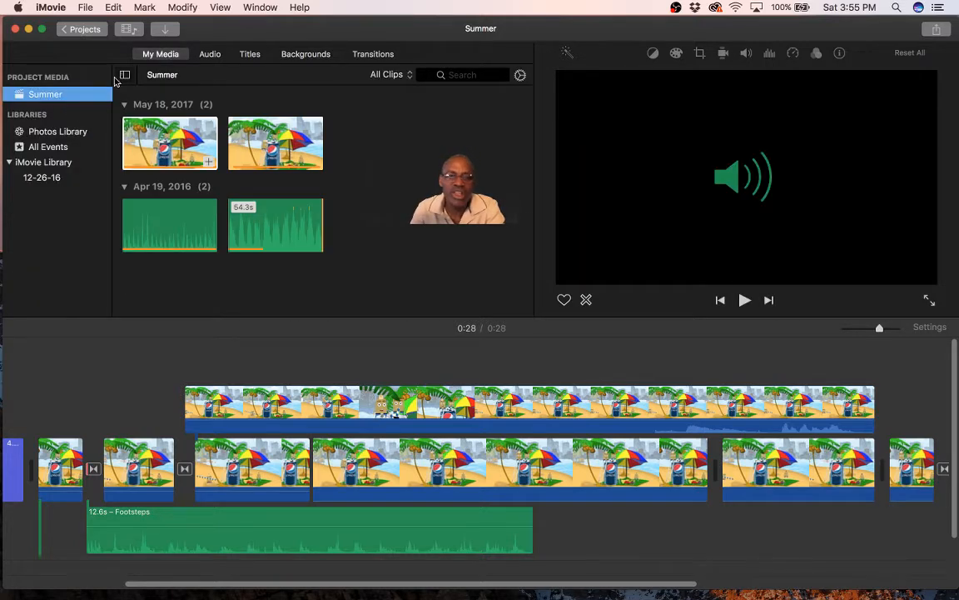
left_click(51, 133)
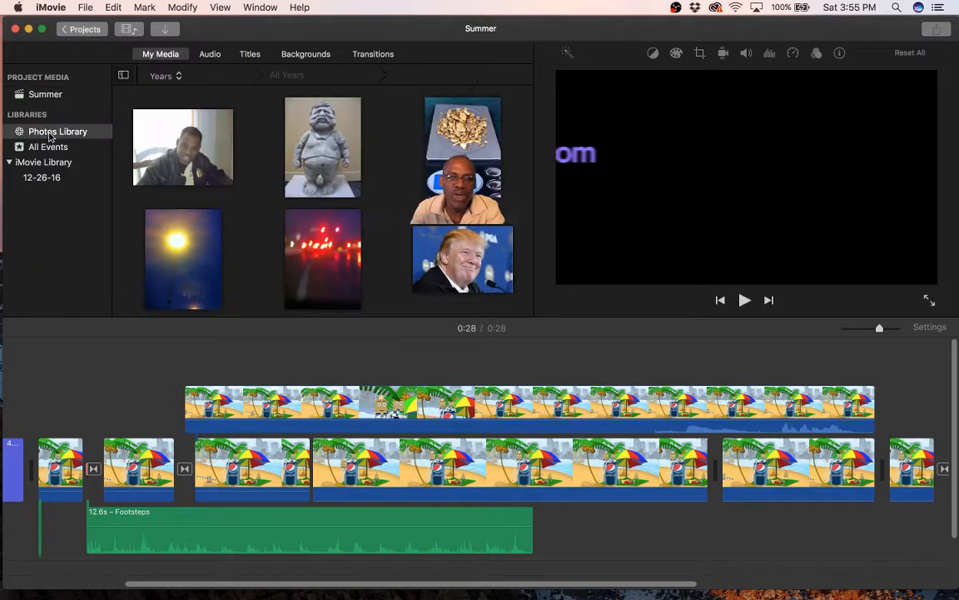
scroll(323, 235, "down", 5)
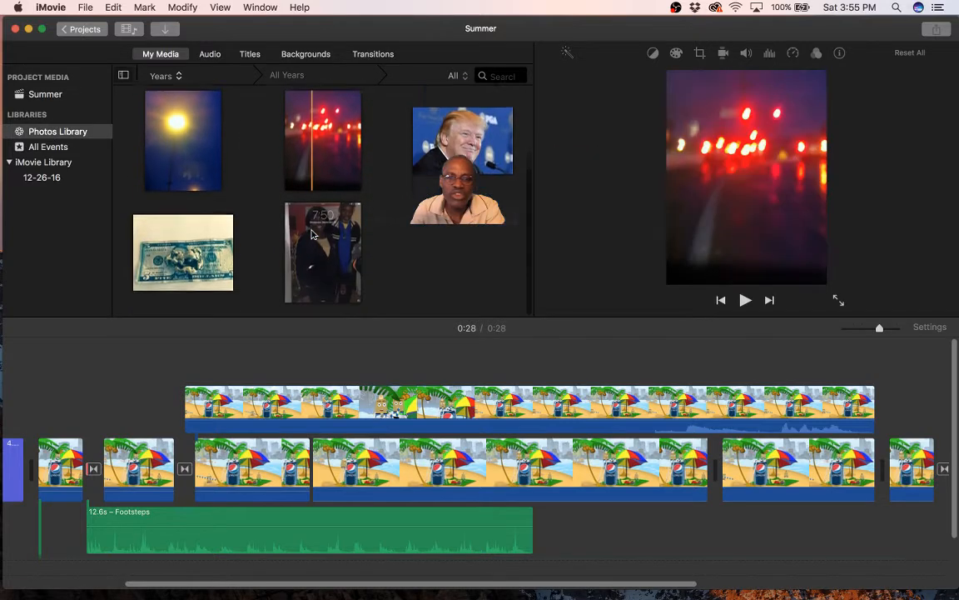
left_click(206, 263)
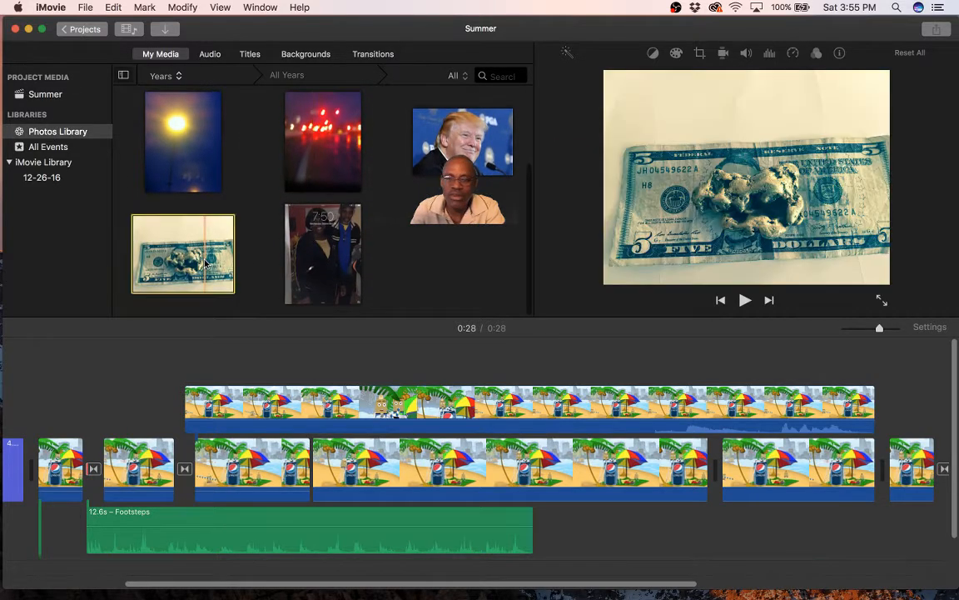
left_click_drag(199, 254, 916, 518)
scroll(911, 512, "right", 10)
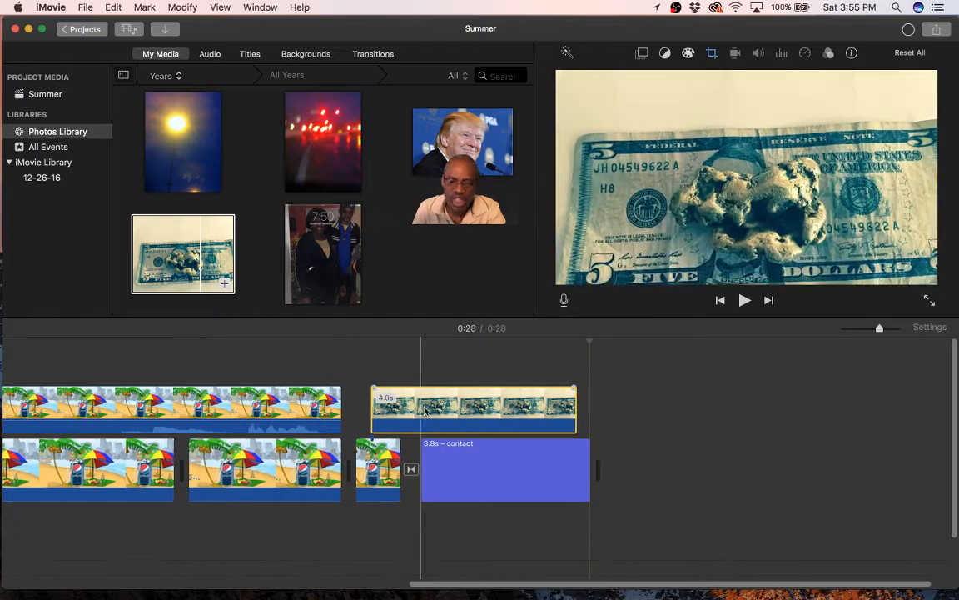
Slightly reduce the saturation, color temperature and highlights of the five-dollar bill photo in the timeline
left_click(416, 408)
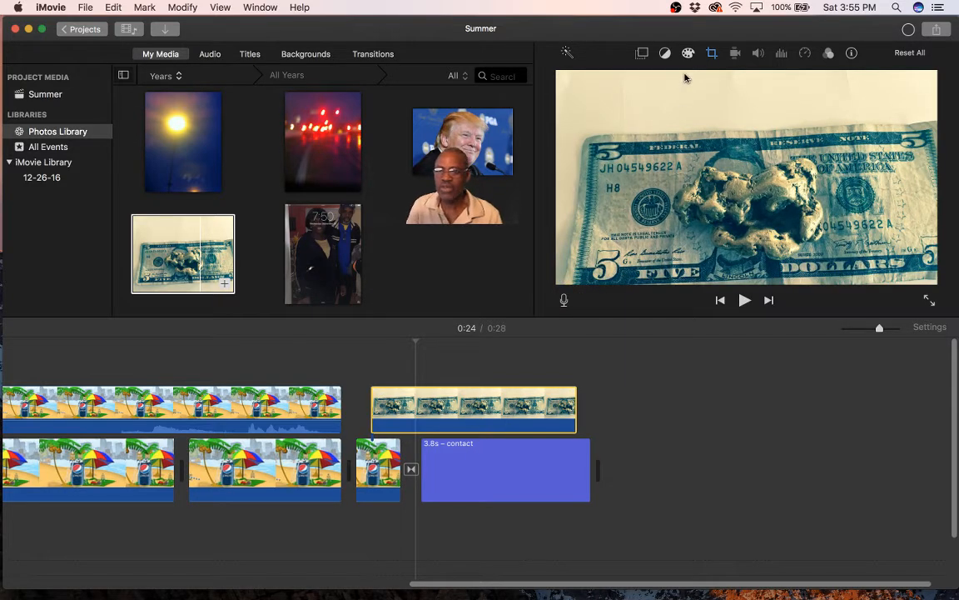
left_click(688, 55)
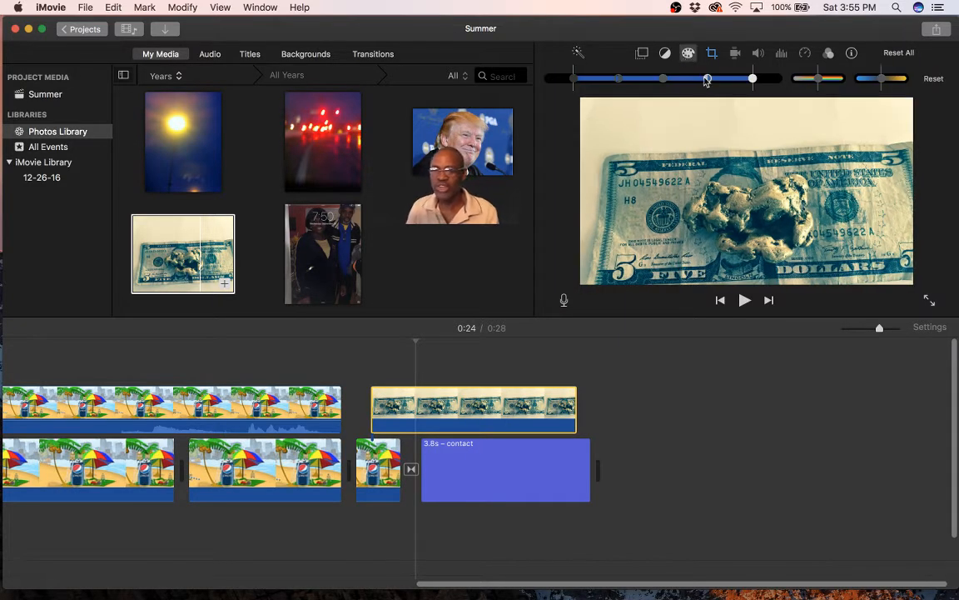
mouse_move(818, 81)
left_mouse_down()
mouse_move(775, 84)
mouse_move(837, 84)
mouse_move(808, 86)
left_mouse_up()
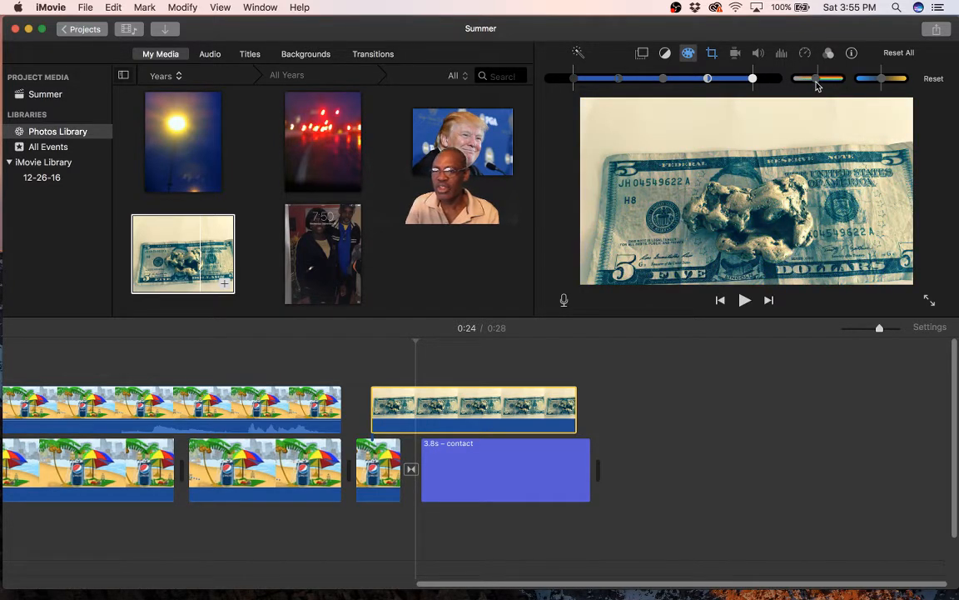
mouse_move(883, 81)
left_mouse_down()
mouse_move(859, 86)
mouse_move(886, 82)
mouse_move(871, 84)
left_mouse_up()
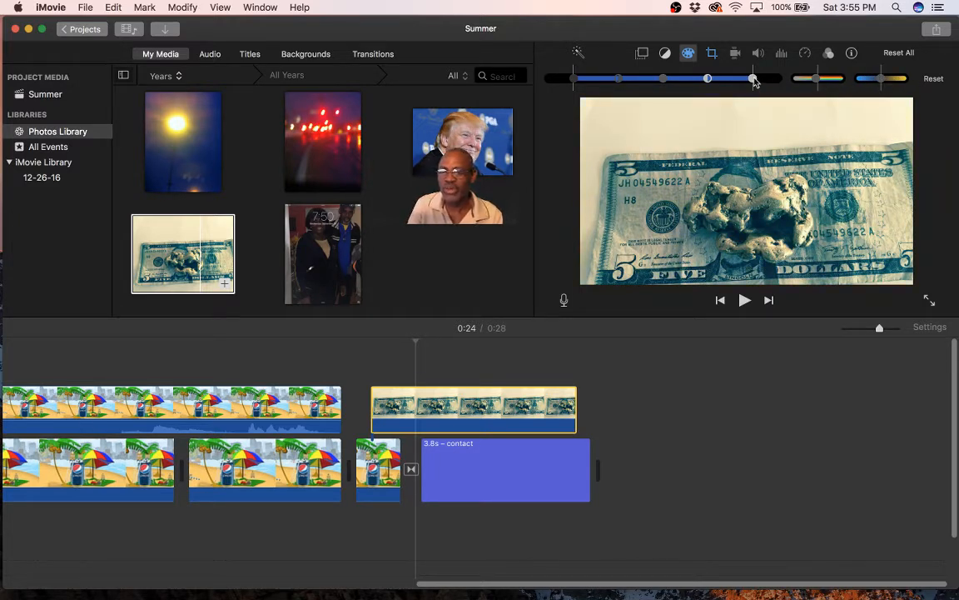
mouse_move(754, 81)
left_mouse_down()
mouse_move(673, 88)
mouse_move(796, 79)
mouse_move(724, 78)
mouse_move(753, 84)
left_mouse_up()
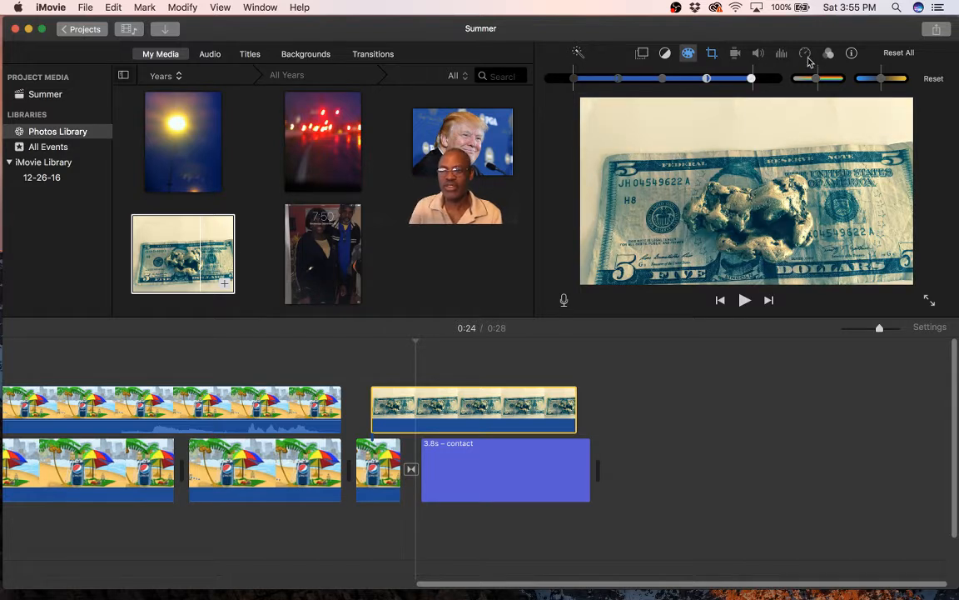
Examine the clip filters available for the five-dollar bill photo without applying one
left_click(829, 53)
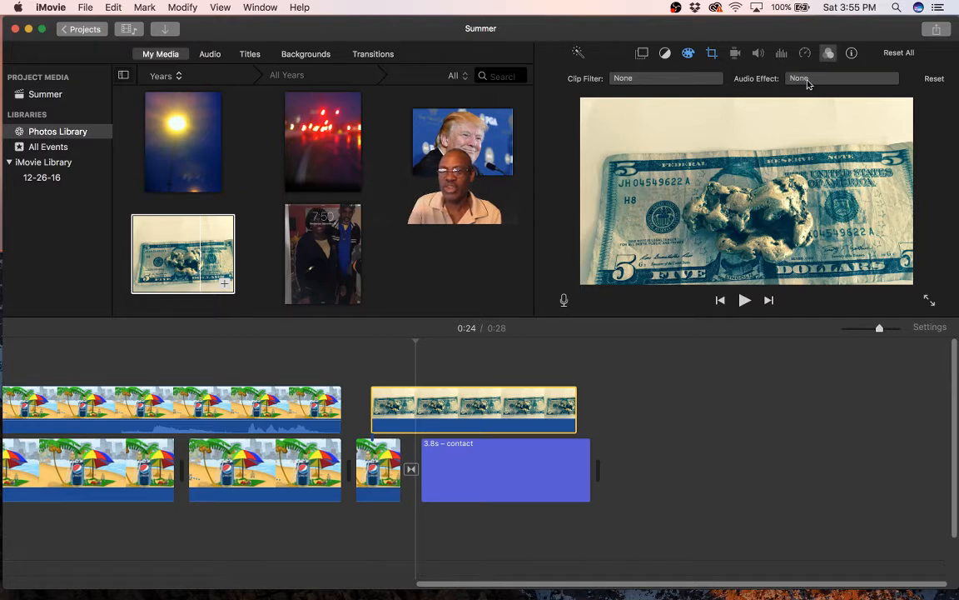
left_click(688, 80)
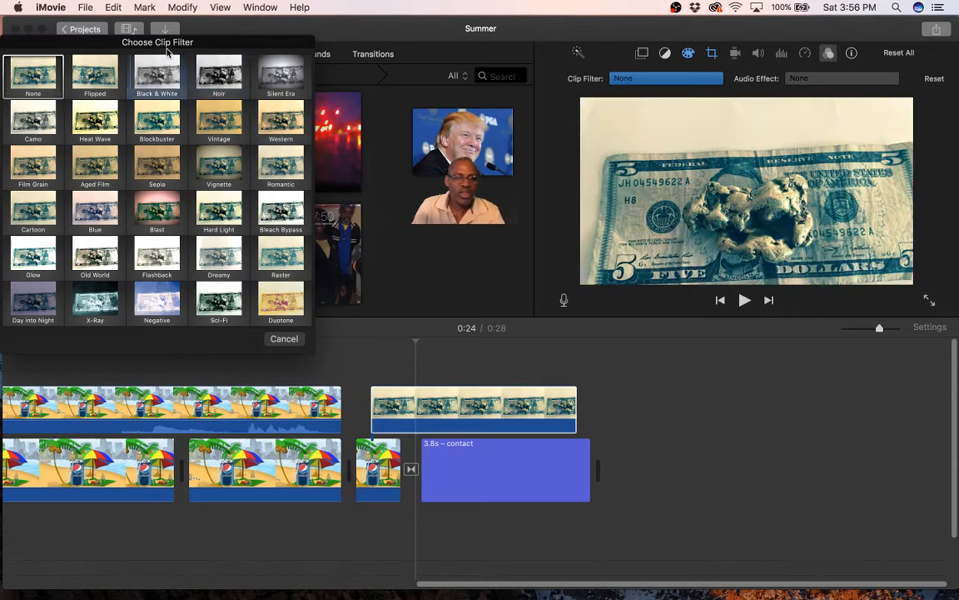
left_click(288, 340)
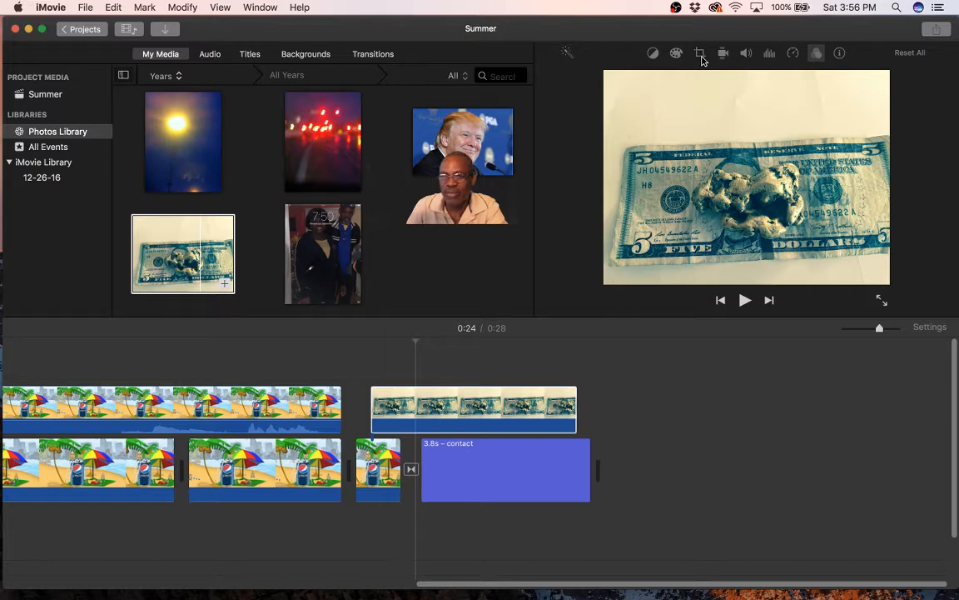
left_click(170, 229)
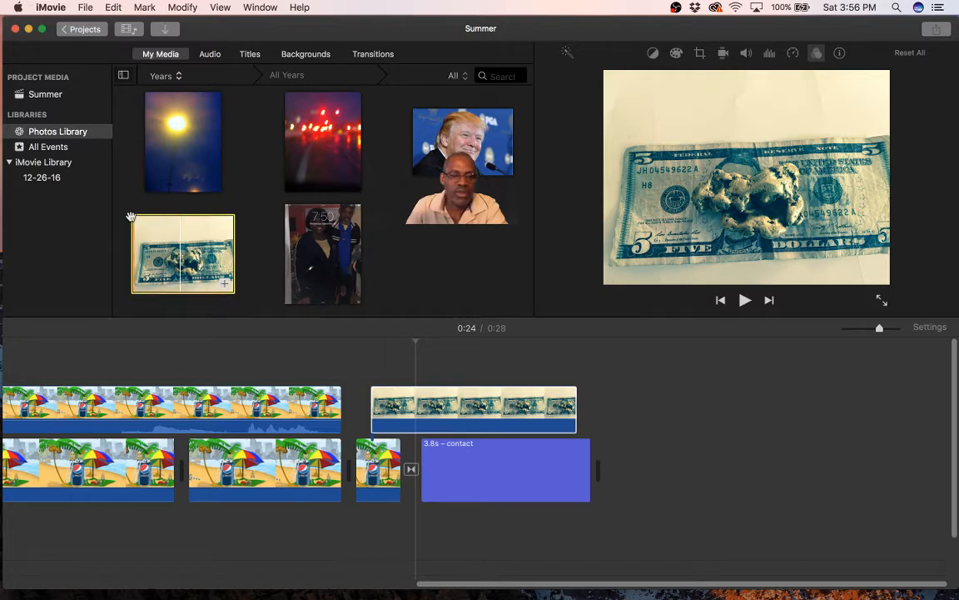
left_click(700, 56)
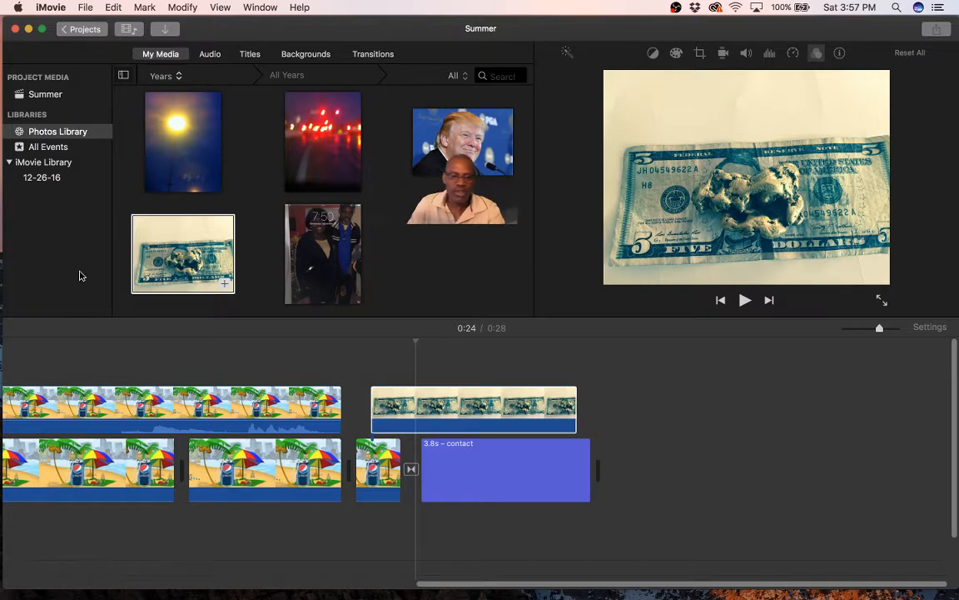
left_click_drag(127, 210, 235, 289)
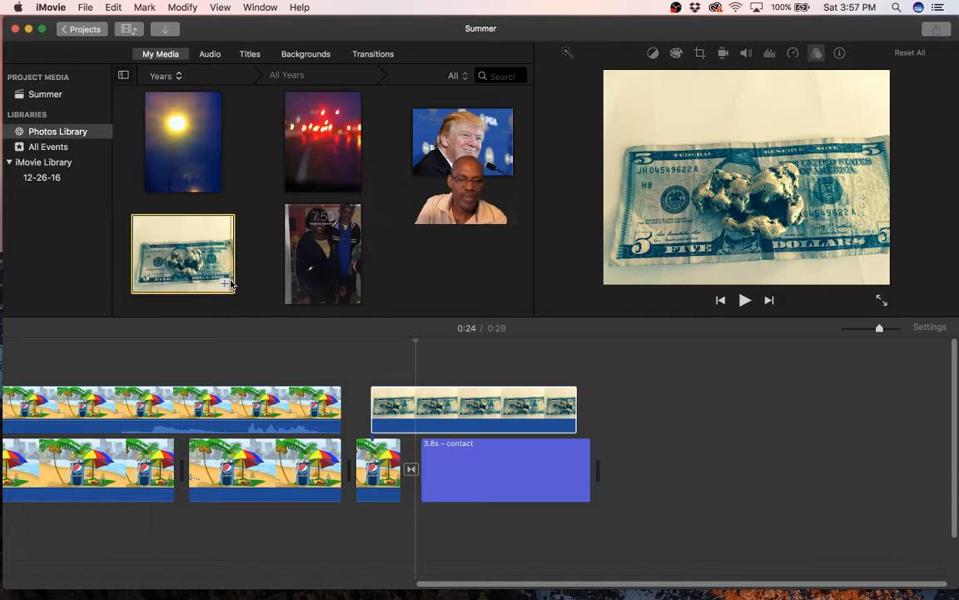
Shrink the Ken Burns start frame of the timeline's bill photo to its lower-right part and return to the photo's beginning
left_click(453, 408)
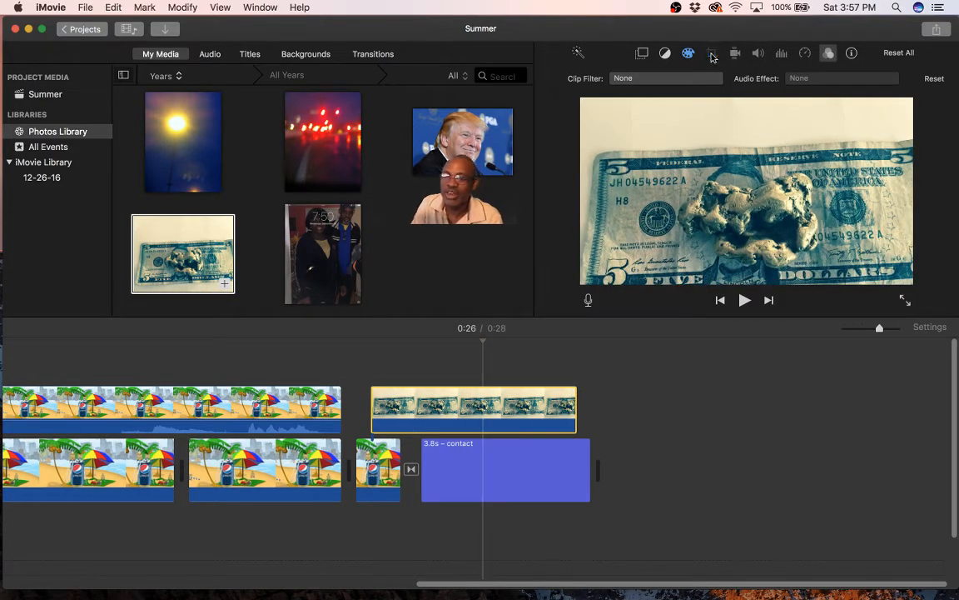
left_click(712, 54)
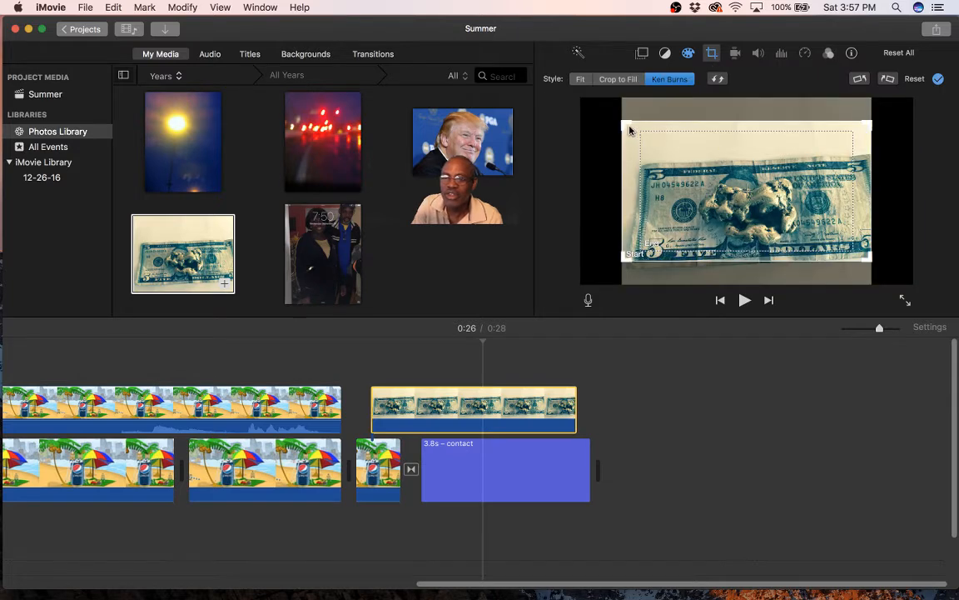
left_click_drag(625, 123, 751, 188)
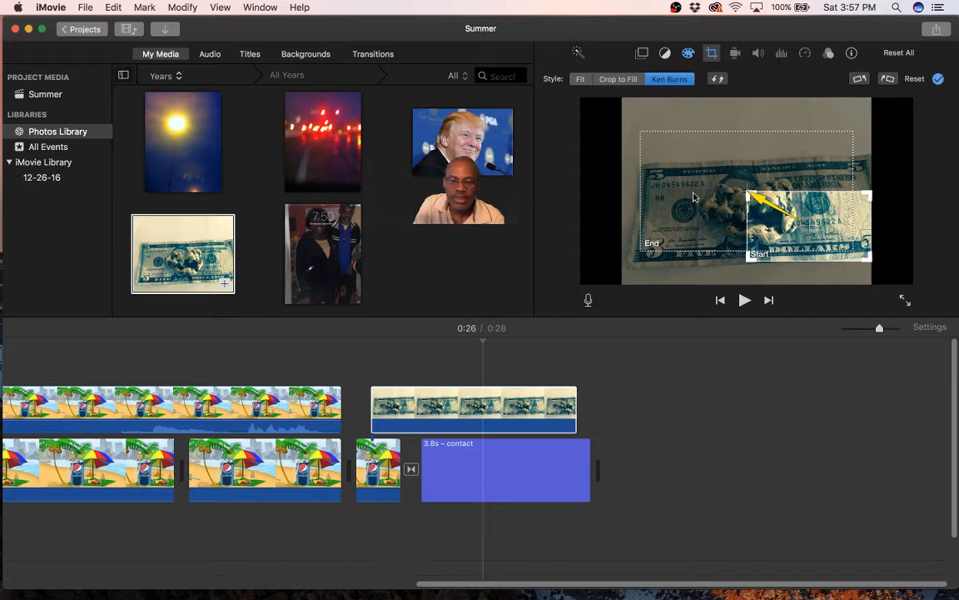
left_click(420, 342)
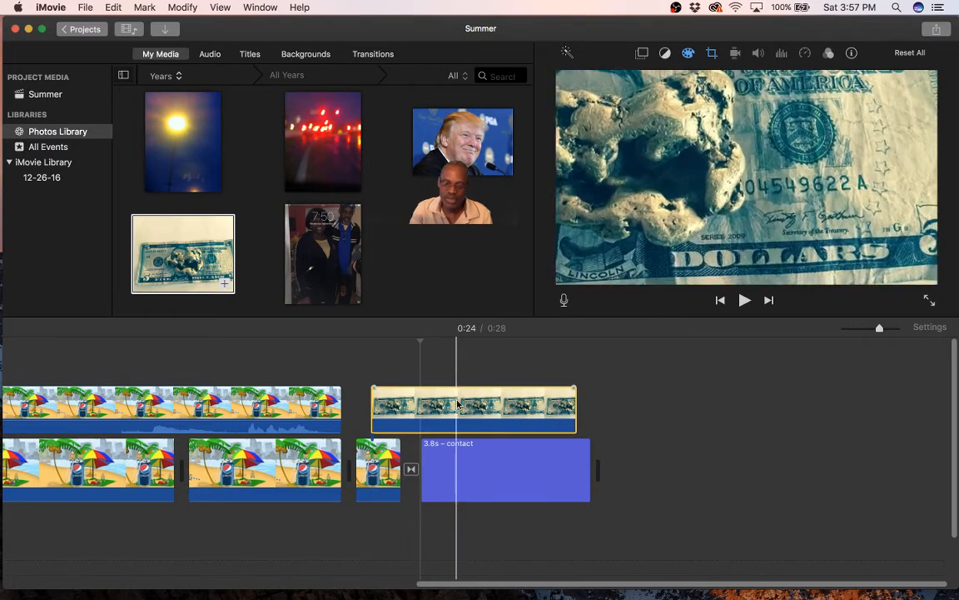
Move the bill photo into the main track and attach the contact title above it
left_click_drag(489, 408, 637, 518)
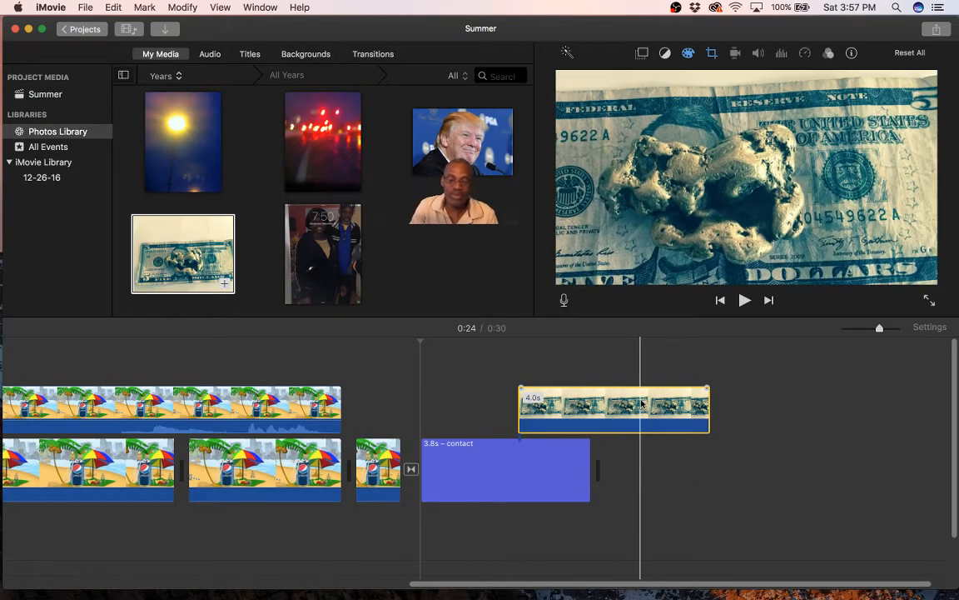
left_click_drag(641, 405, 659, 466)
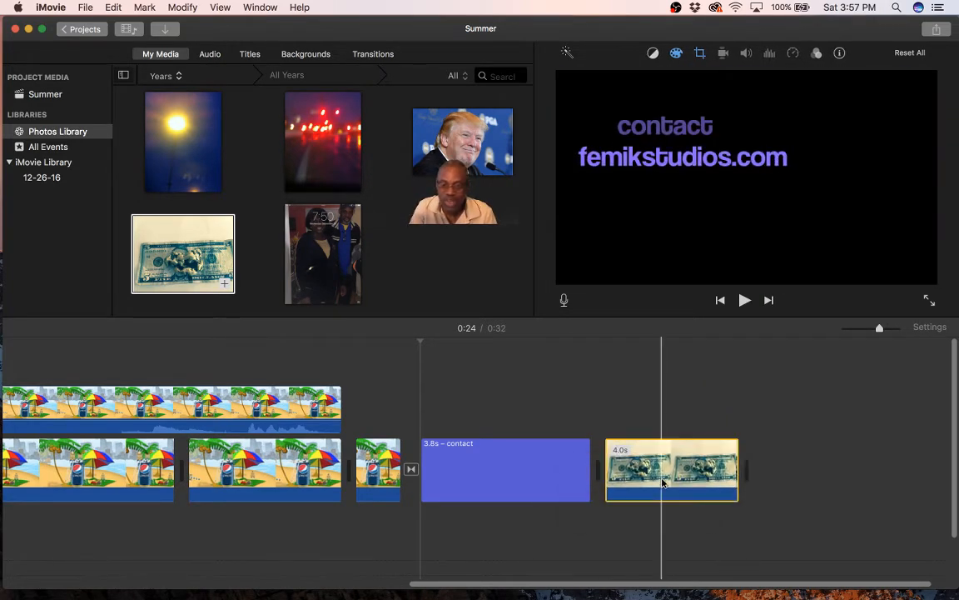
left_click_drag(507, 465, 505, 406)
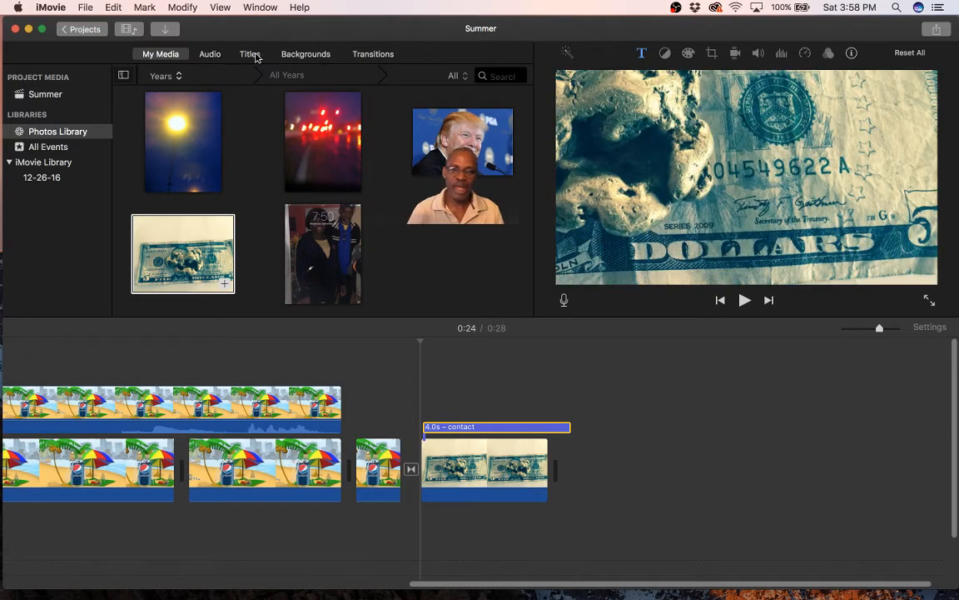
Preview the School Bell Ringing, Rescue Helicopter and Radio Tuning 01 sound effects
left_click(210, 55)
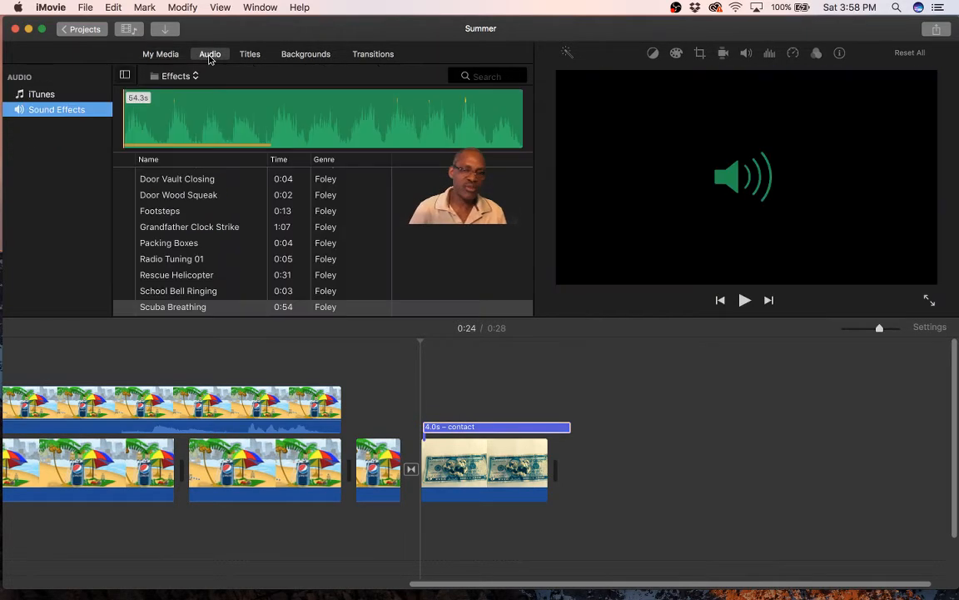
left_click(211, 118)
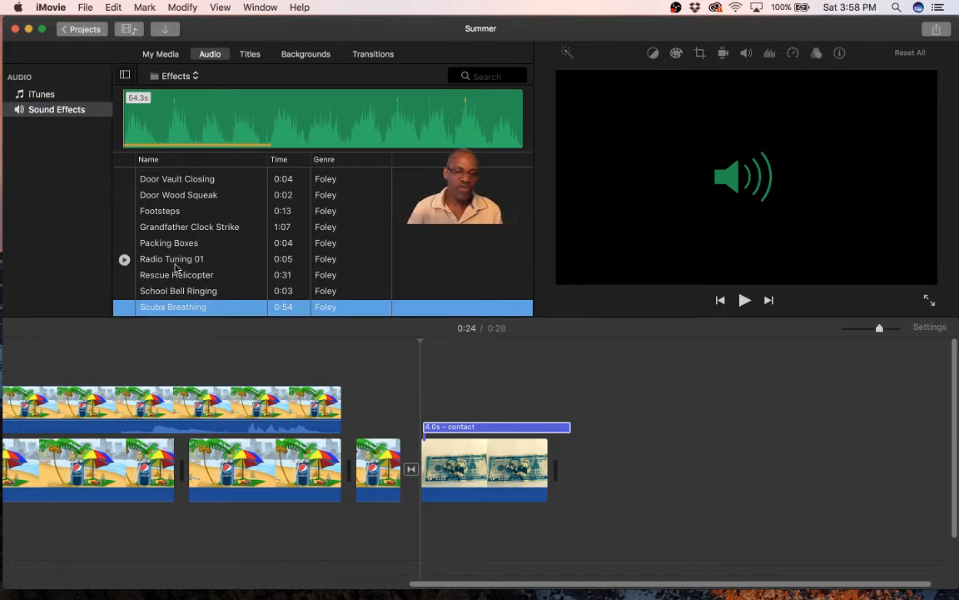
left_click(151, 297)
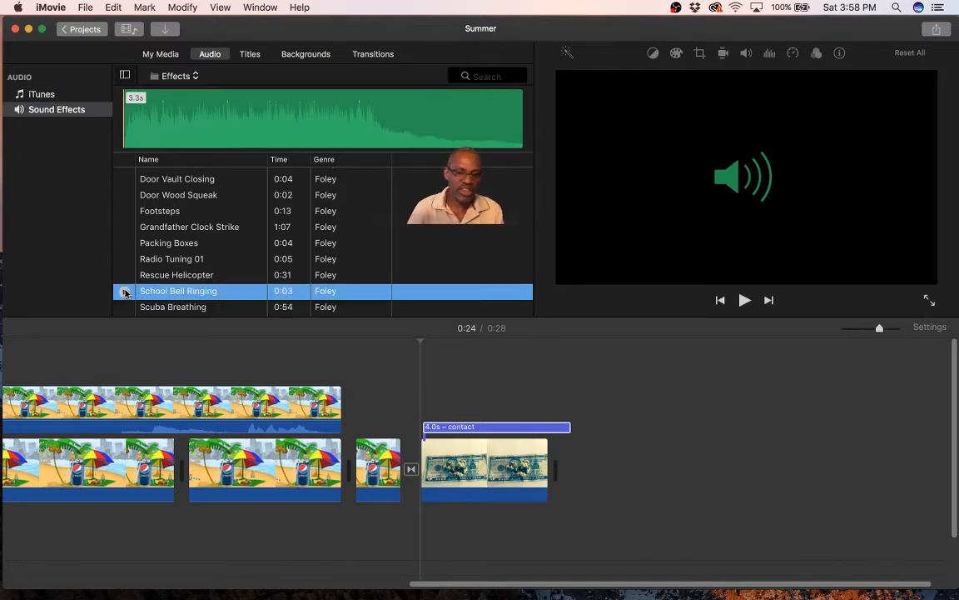
left_click(124, 292)
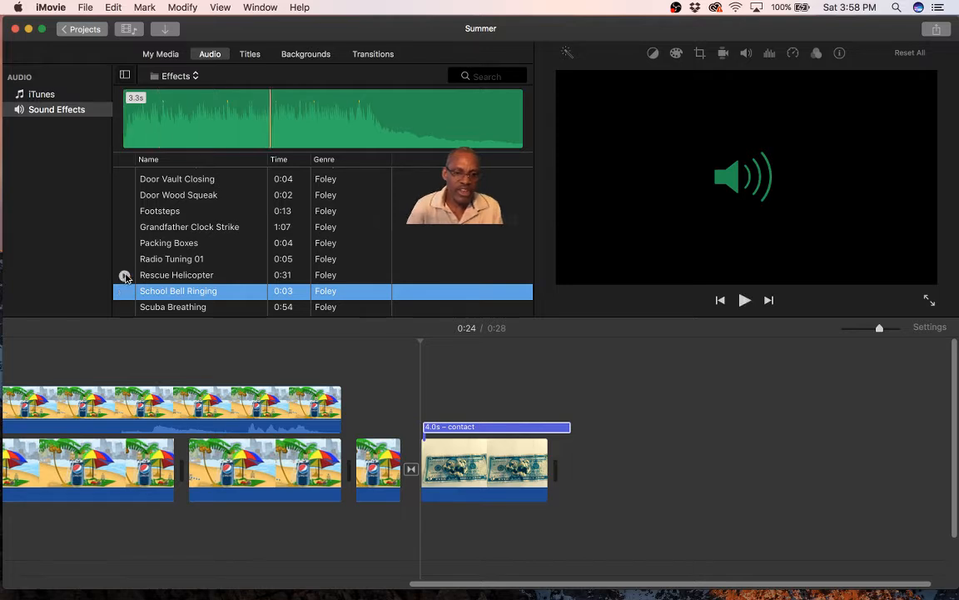
left_click(124, 275)
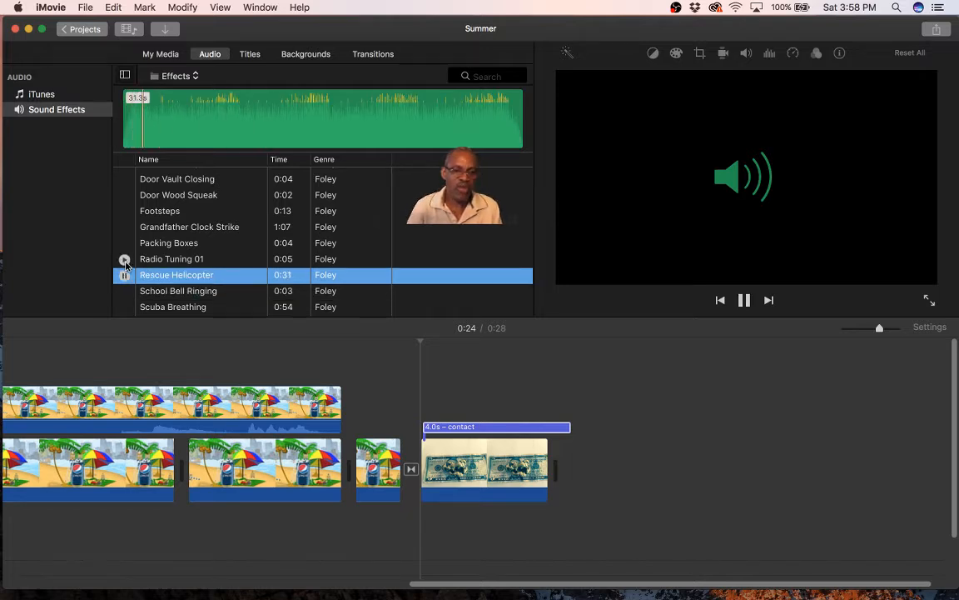
left_click(124, 260)
left_click(123, 259)
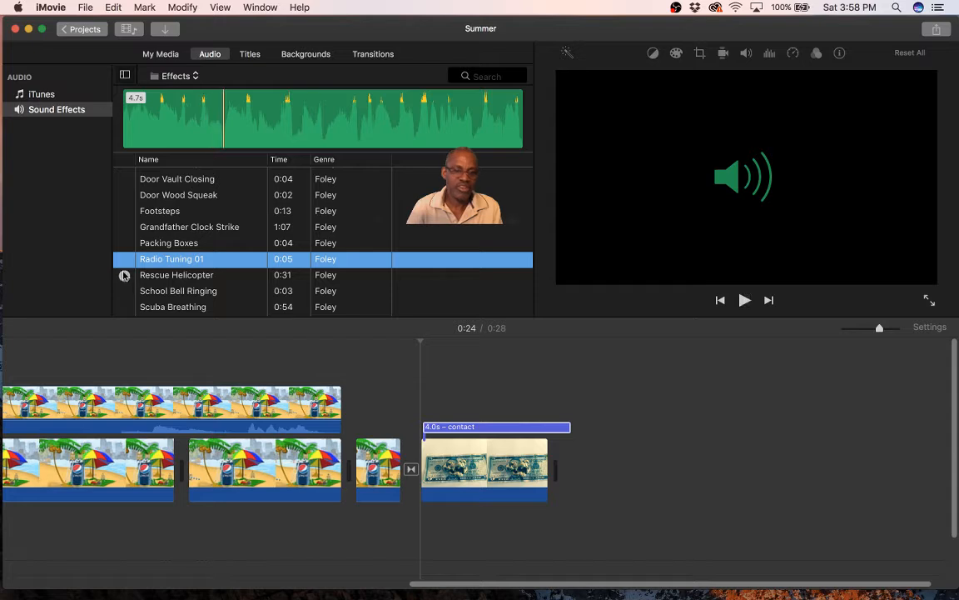
Look through the media in All Events, the iMovie Library and the Photos Library, and check the media import command
left_click(163, 55)
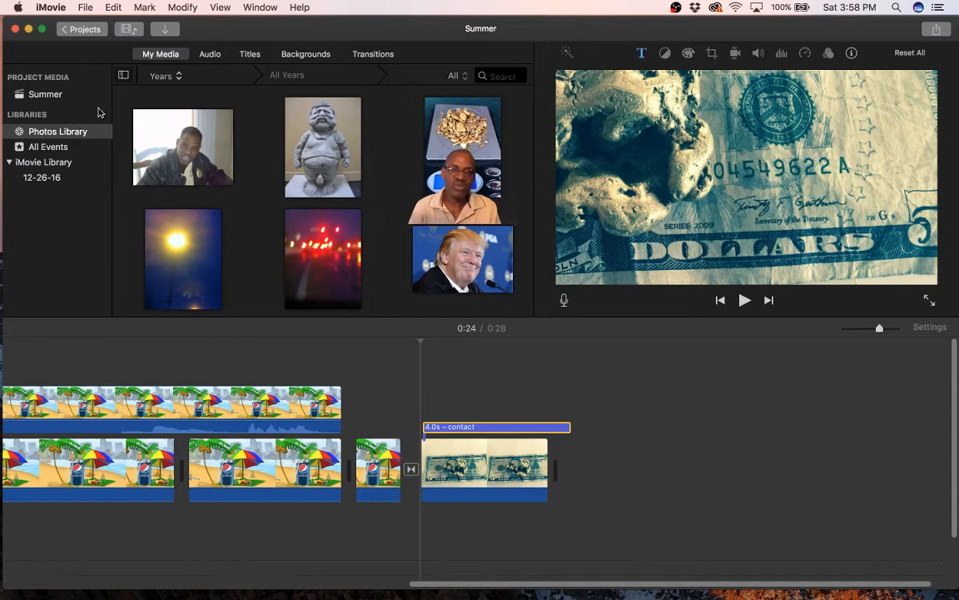
left_click(47, 150)
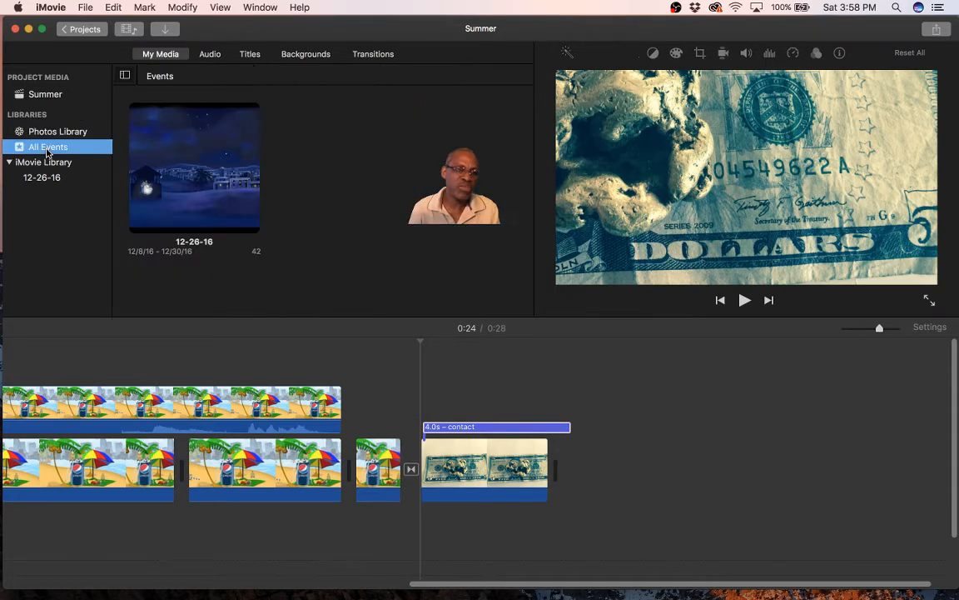
left_click(36, 166)
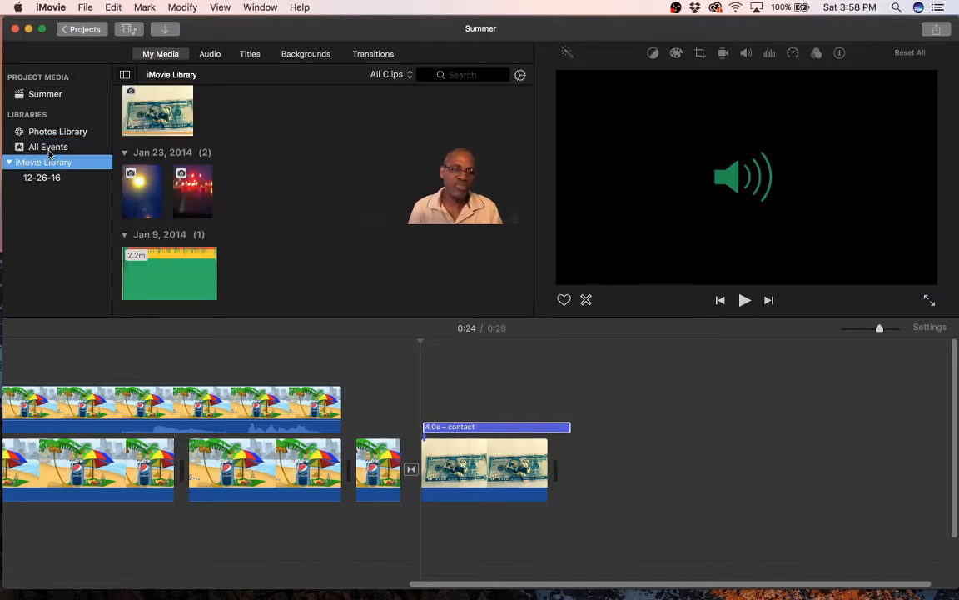
left_click(48, 148)
left_click(46, 130)
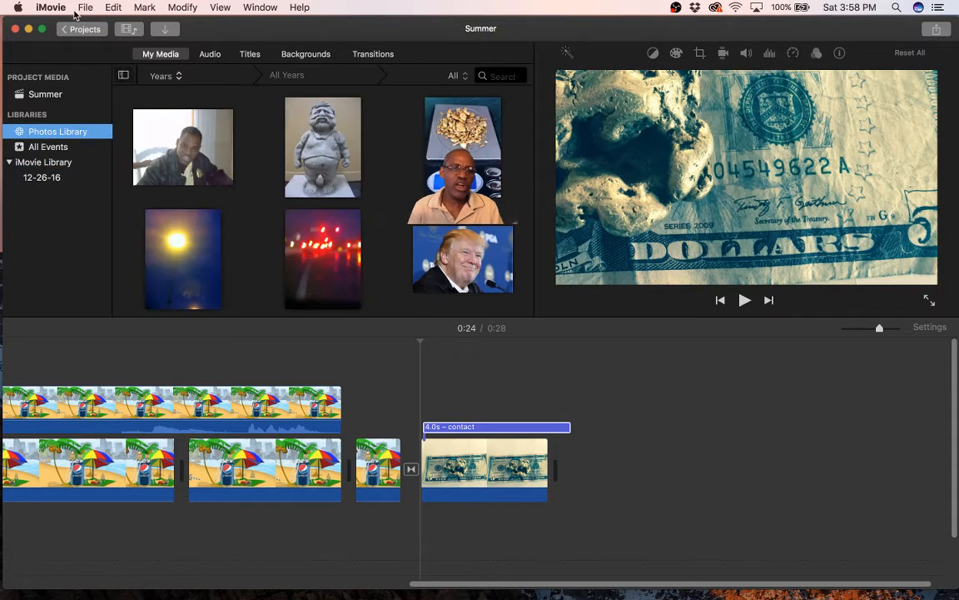
left_click(87, 8)
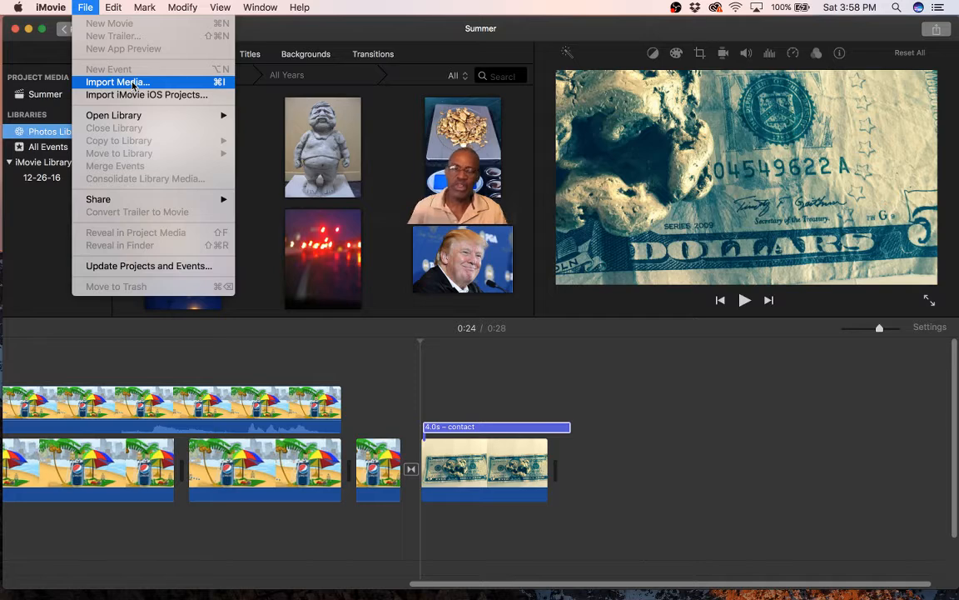
left_click(86, 7)
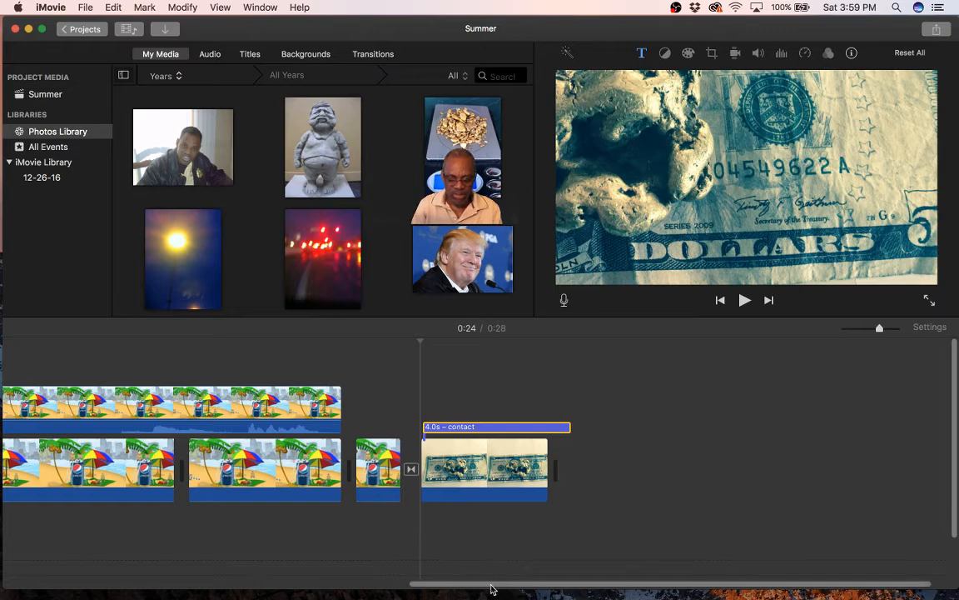
Start sharing the Summer movie as a file and change its description to "This video is a tutorial"
left_click_drag(491, 590, 203, 591)
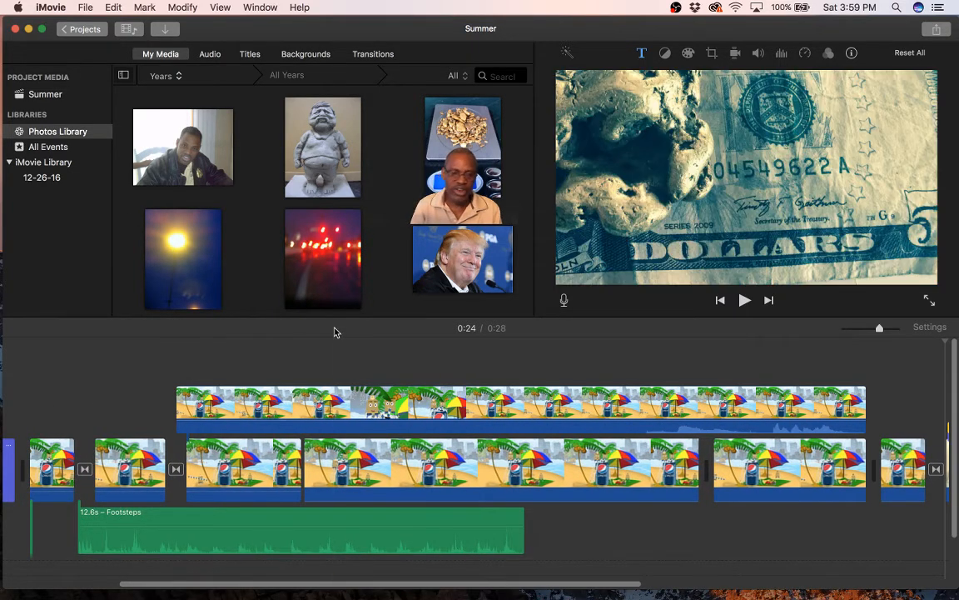
left_click(86, 8)
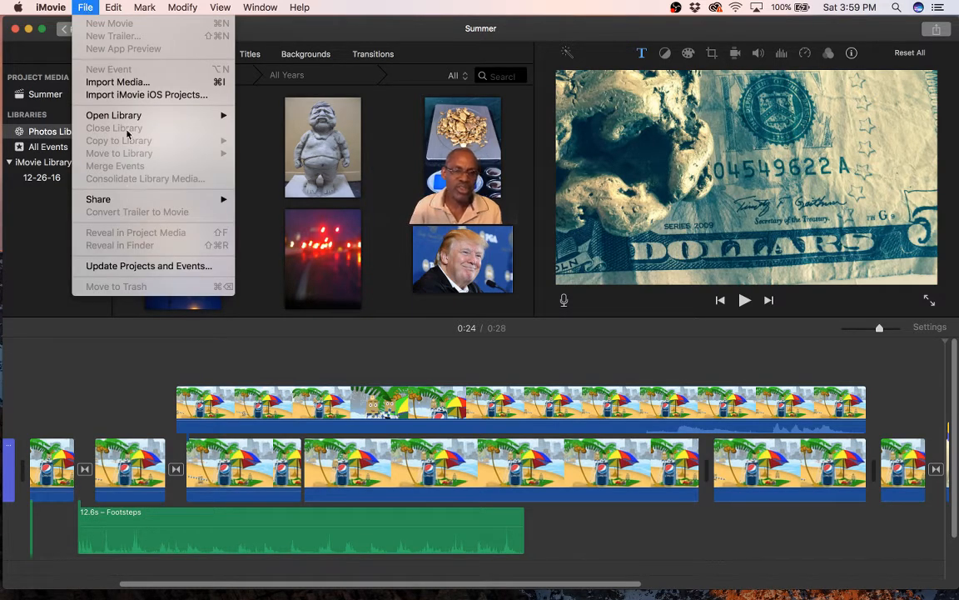
mouse_move(139, 203)
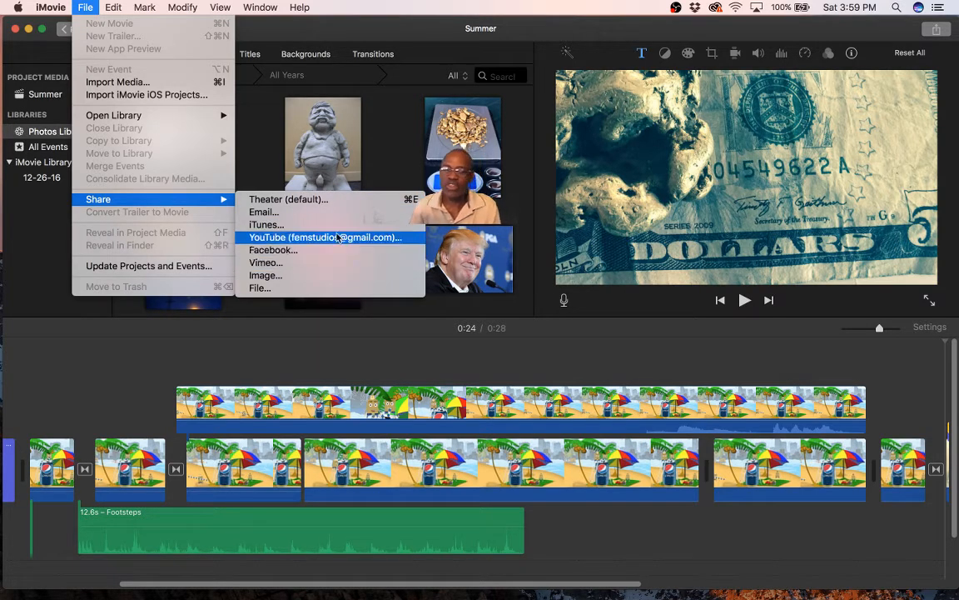
left_click(255, 288)
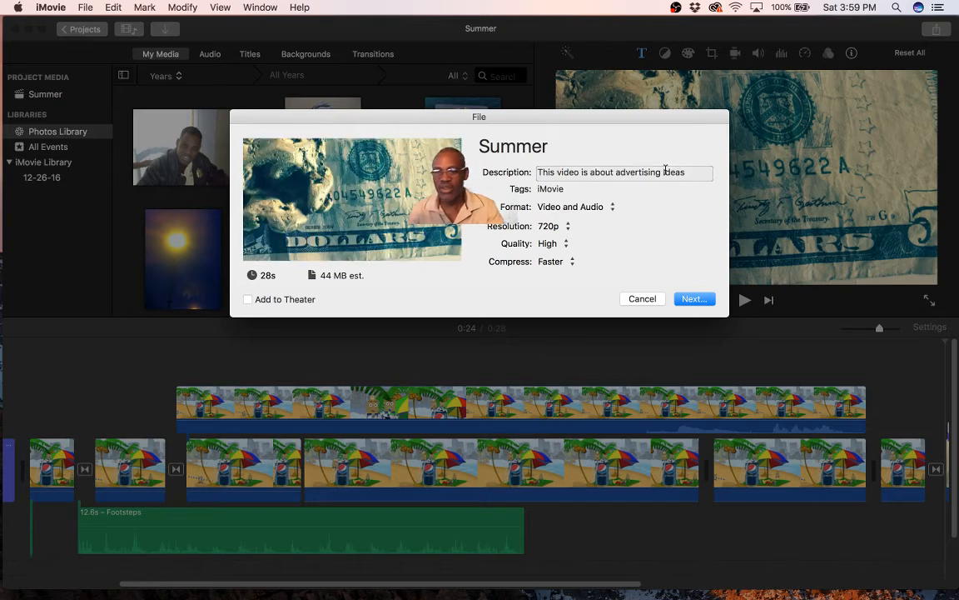
left_click(591, 173)
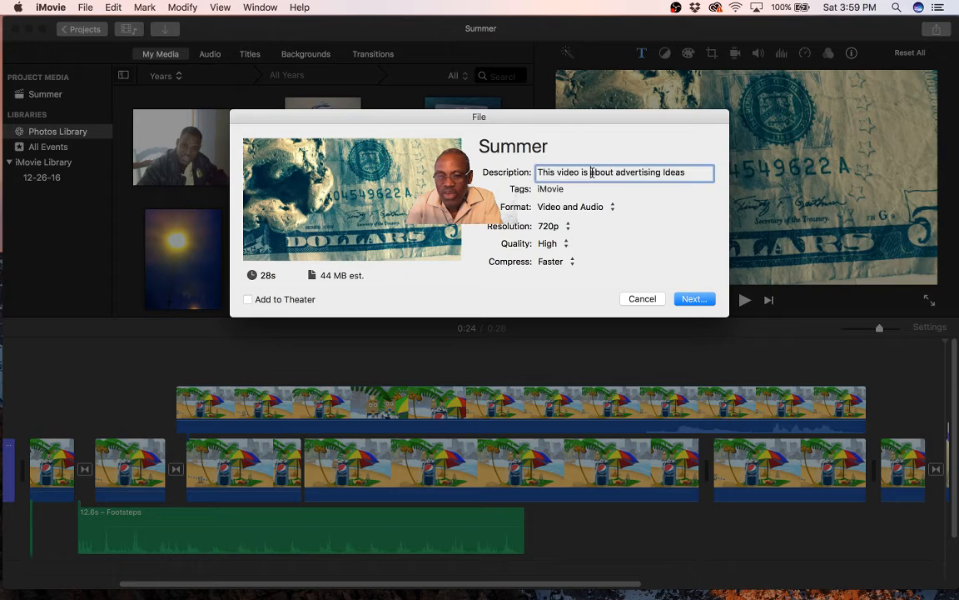
left_click_drag(591, 172, 748, 170)
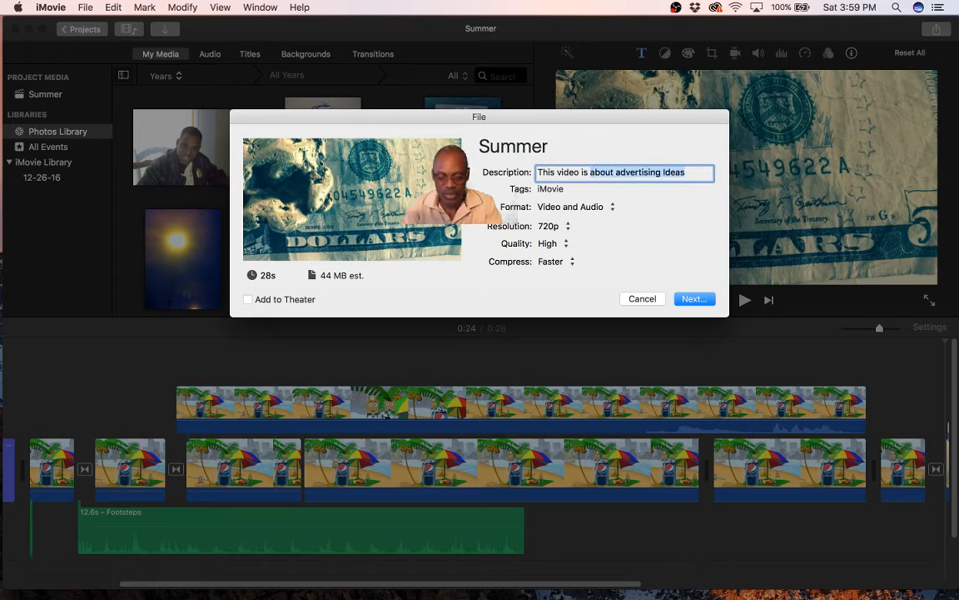
type("a")
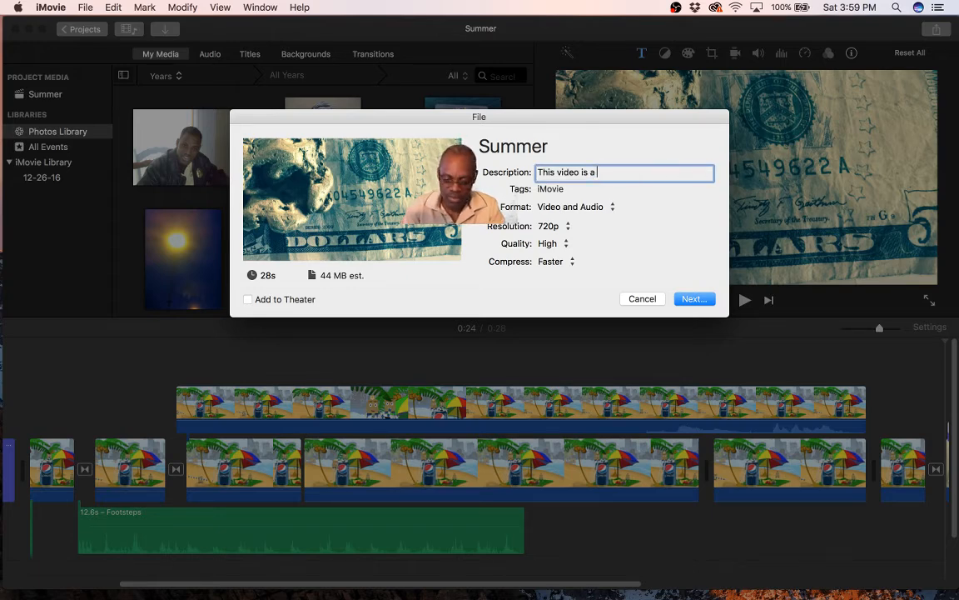
type(" tut")
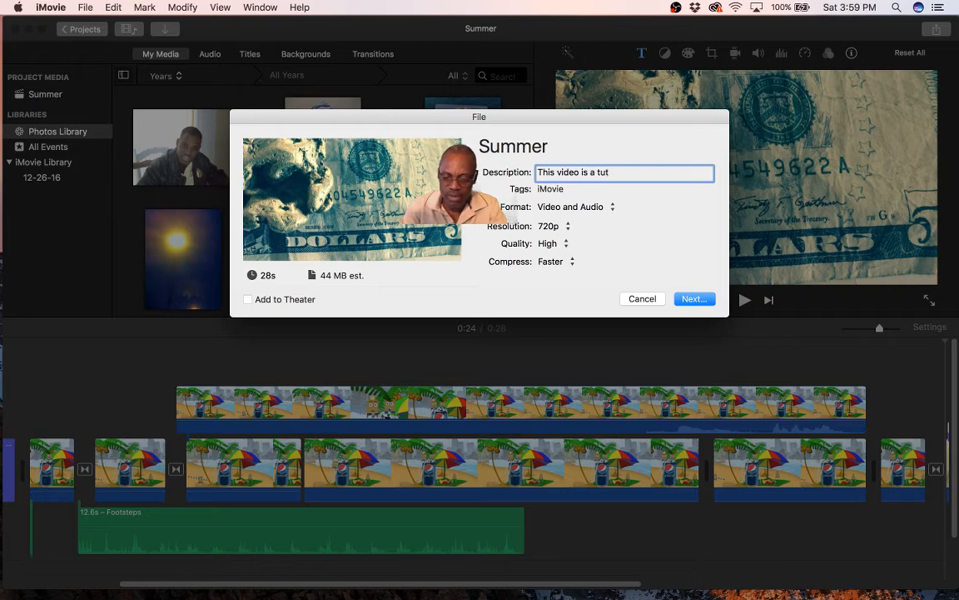
type("orial")
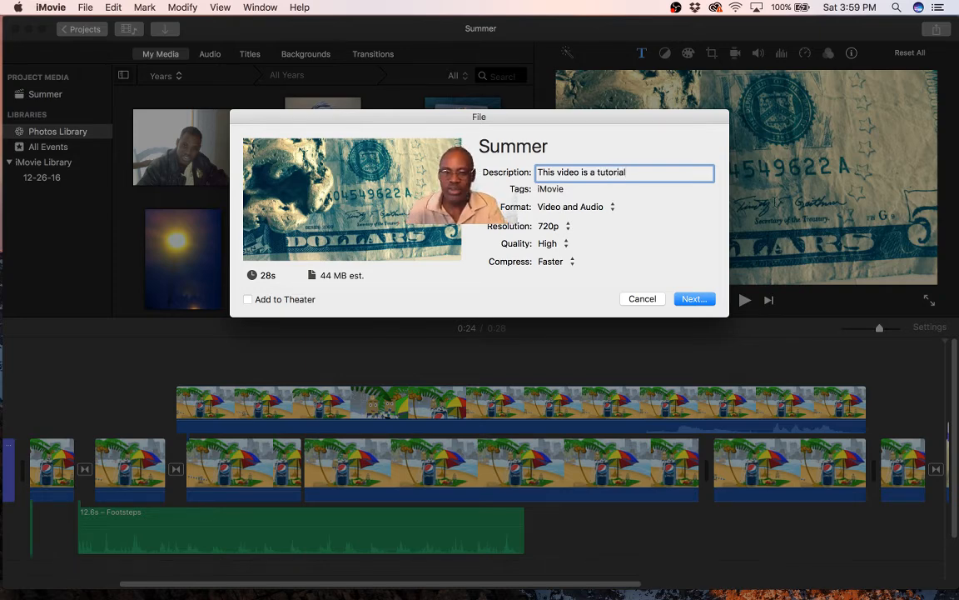
Export the movie file under the name movieTut instead of replacing the existing Summer.mp4
left_click(692, 299)
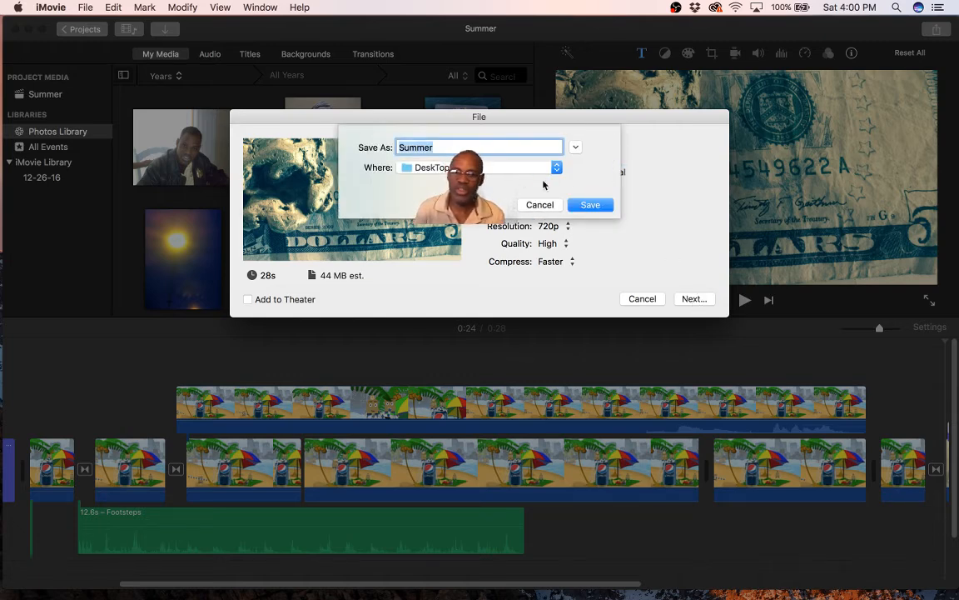
left_click(589, 204)
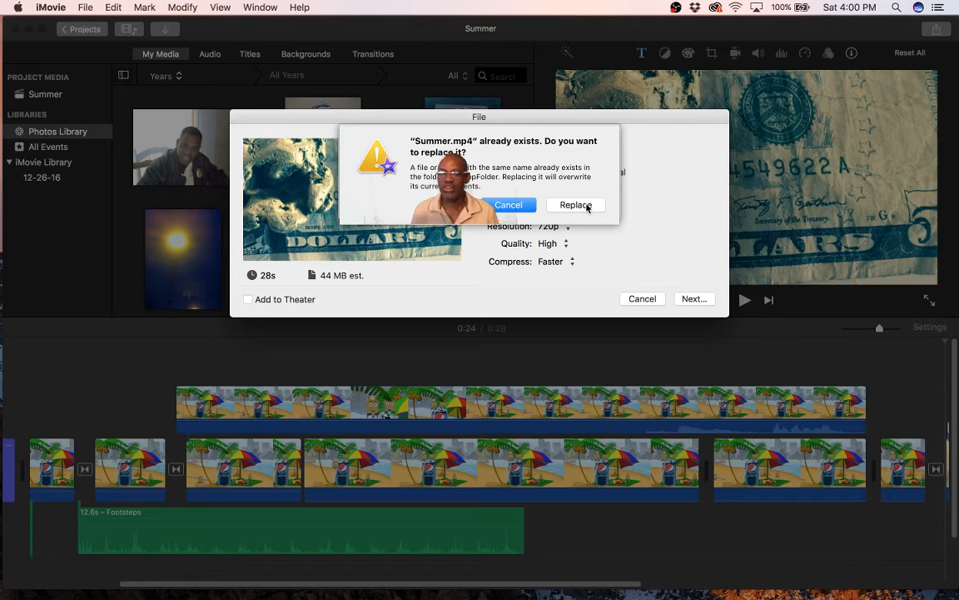
left_click(587, 207)
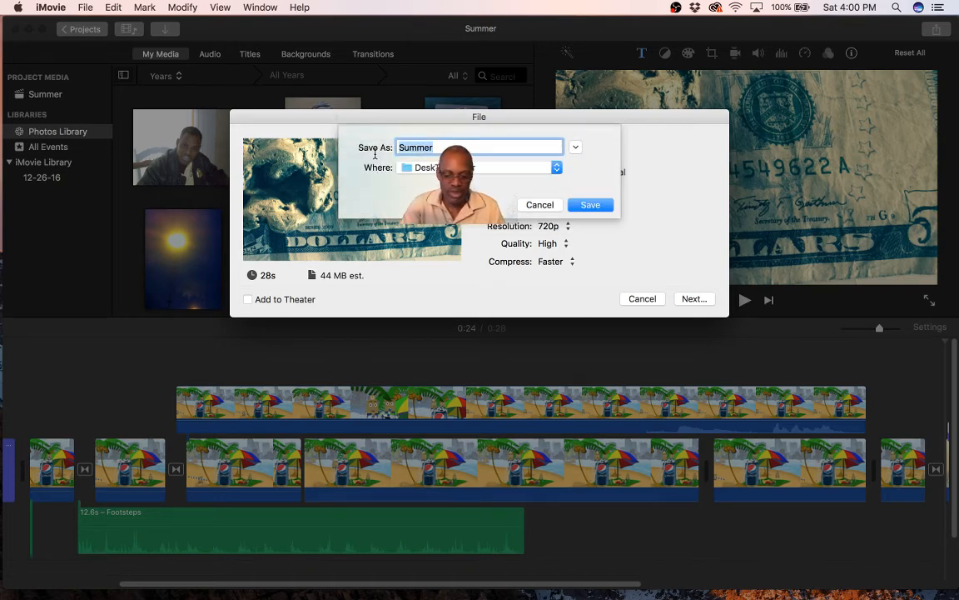
type("movieTut")
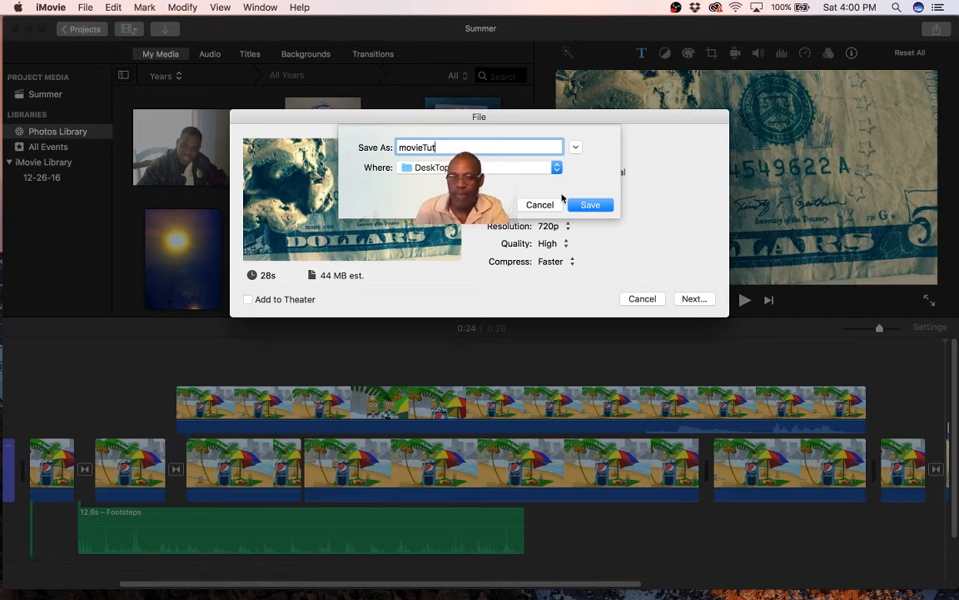
left_click(598, 209)
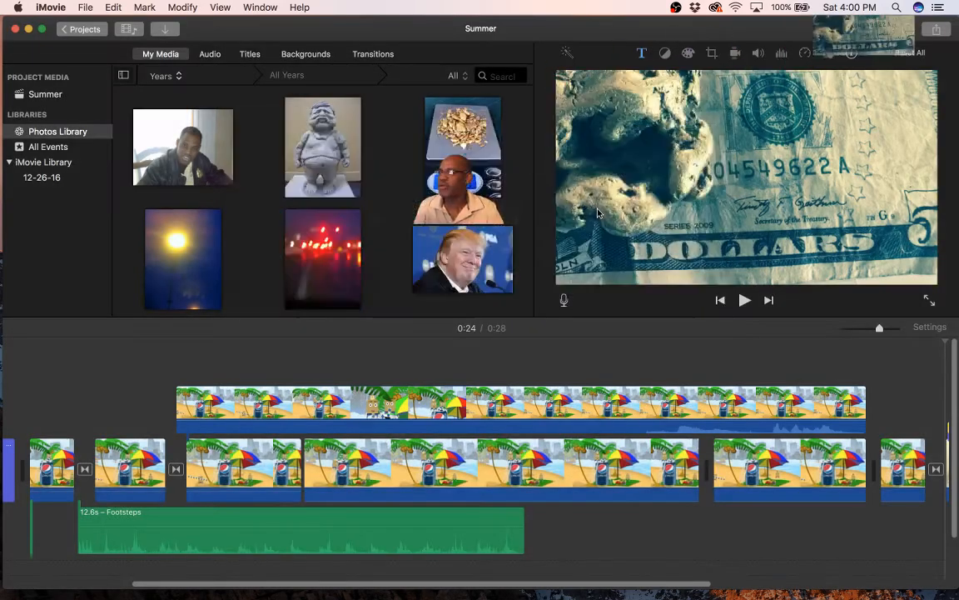